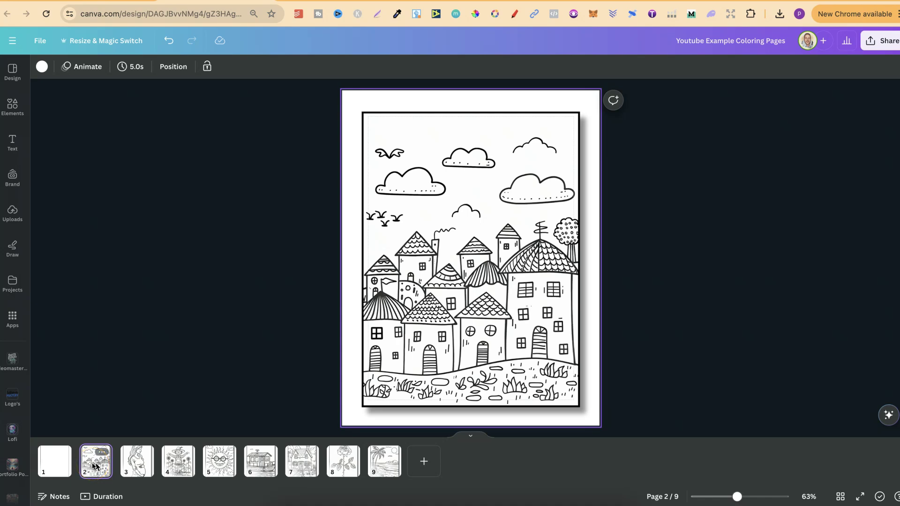
Flip through the Canva coloring pages 3 to 9, from the pregnant woman to the beach scene
{"action": "key", "text": "Right"}
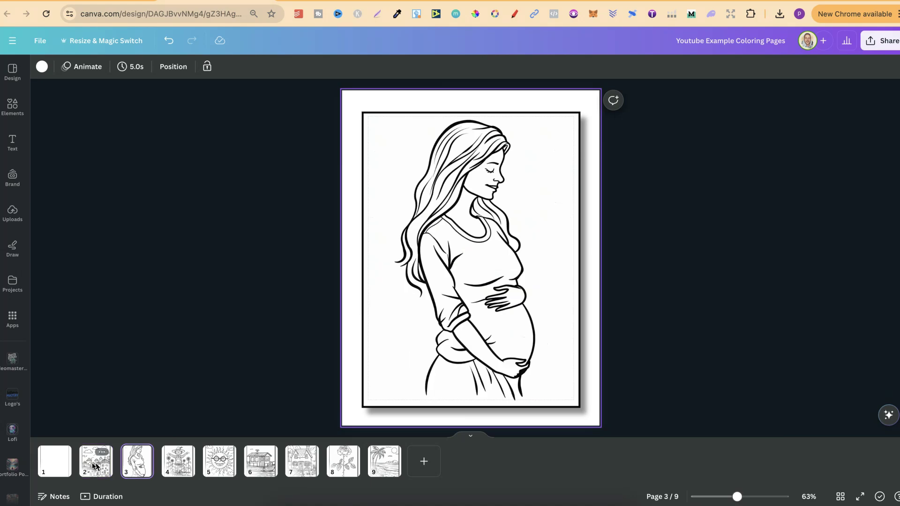
{"action": "key", "text": "Right"}
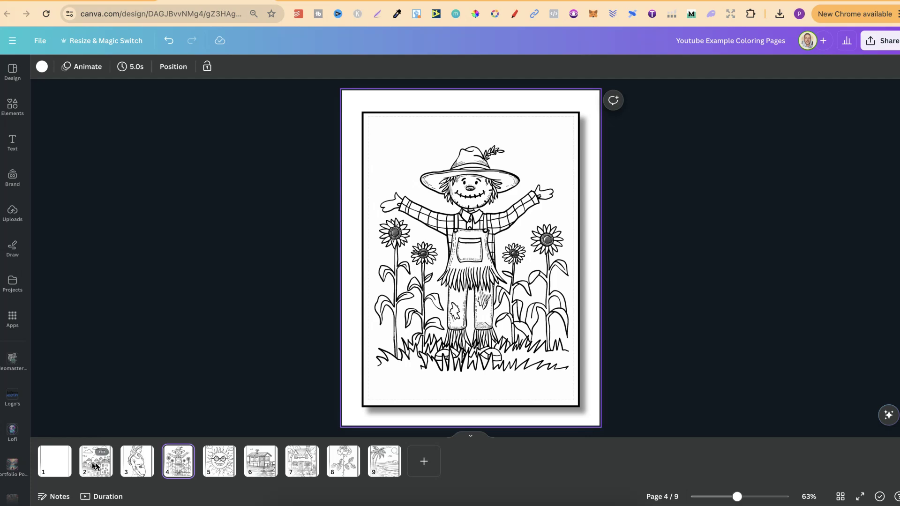
{"action": "key", "text": "Right"}
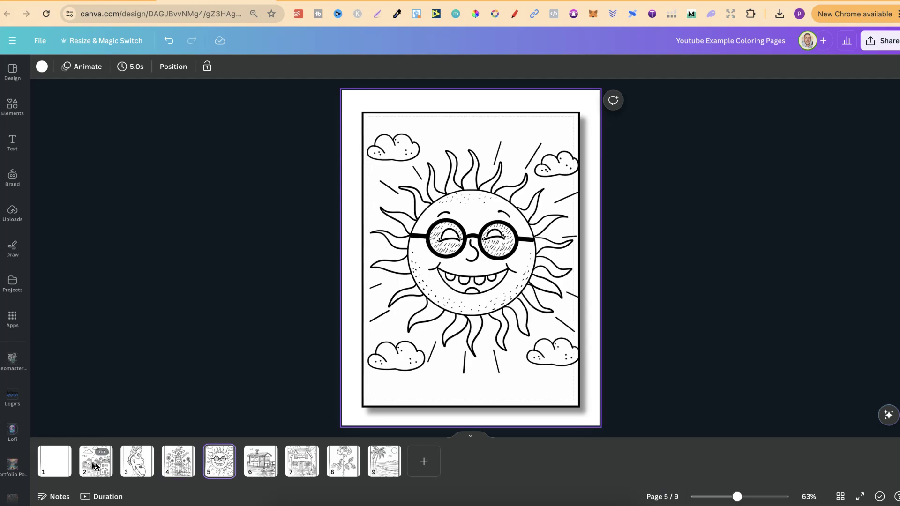
{"action": "key", "text": "Right"}
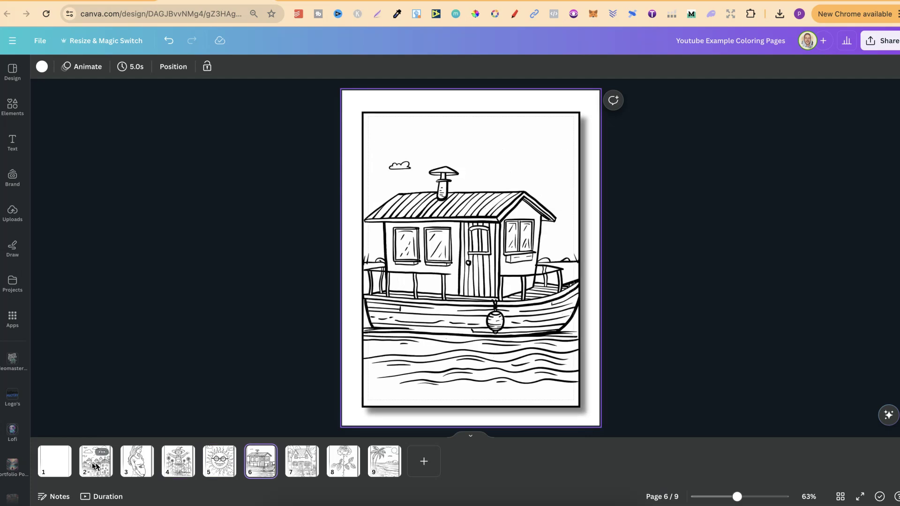
{"action": "key", "text": "Right"}
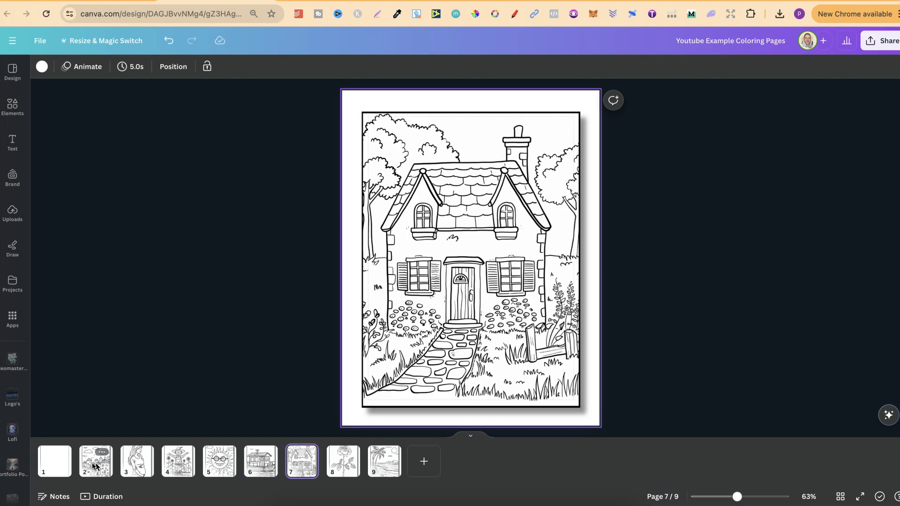
{"action": "key", "text": "Right"}
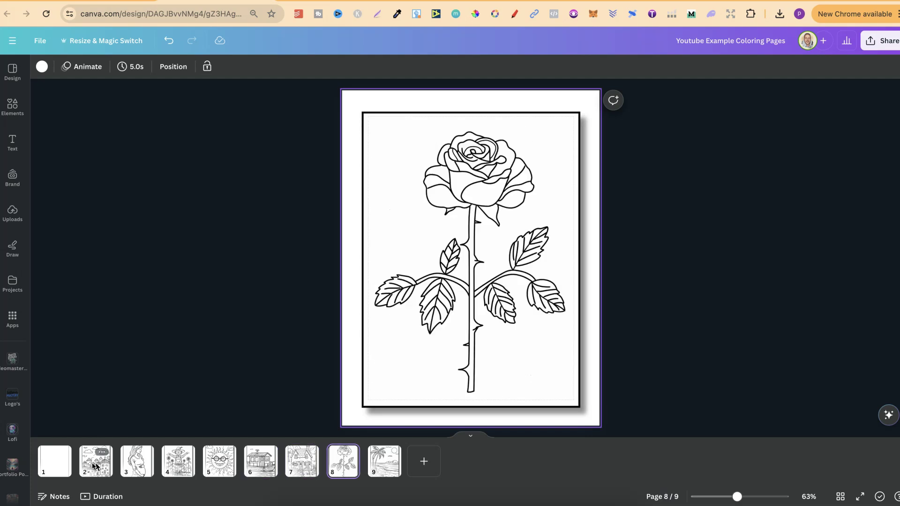
{"action": "key", "text": "Right"}
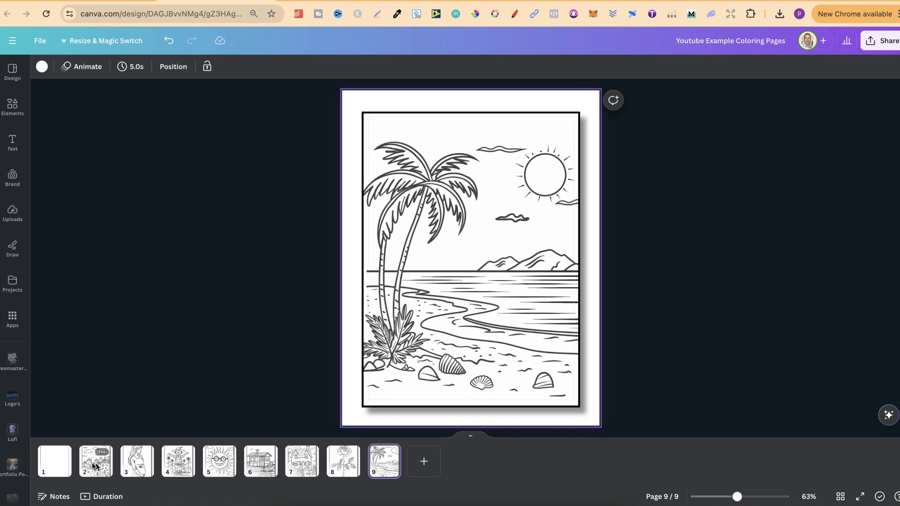
Go back to the cottage page 7, then switch to the UCPPG (Line Art) GPT chat
{"action": "key", "text": "Left"}
{"action": "key", "text": "Left"}
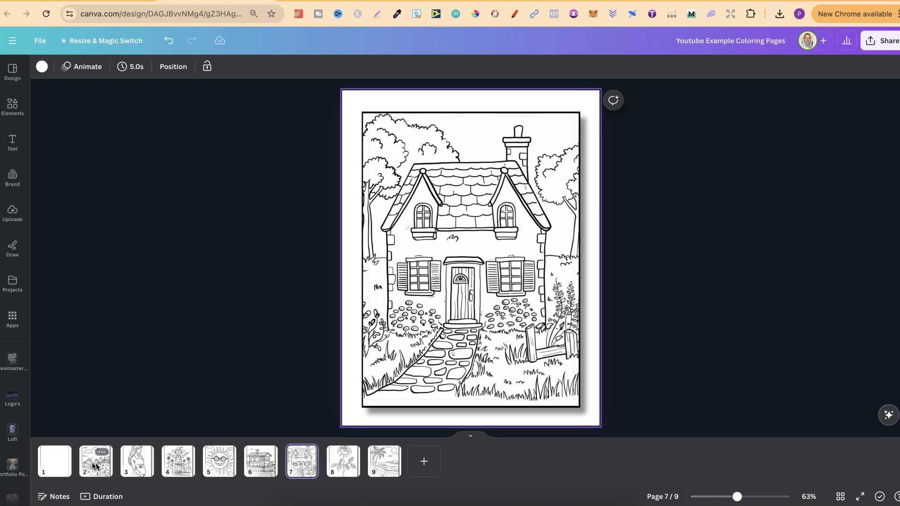
{"action": "key", "text": "Left"}
{"action": "key", "text": "Left"}
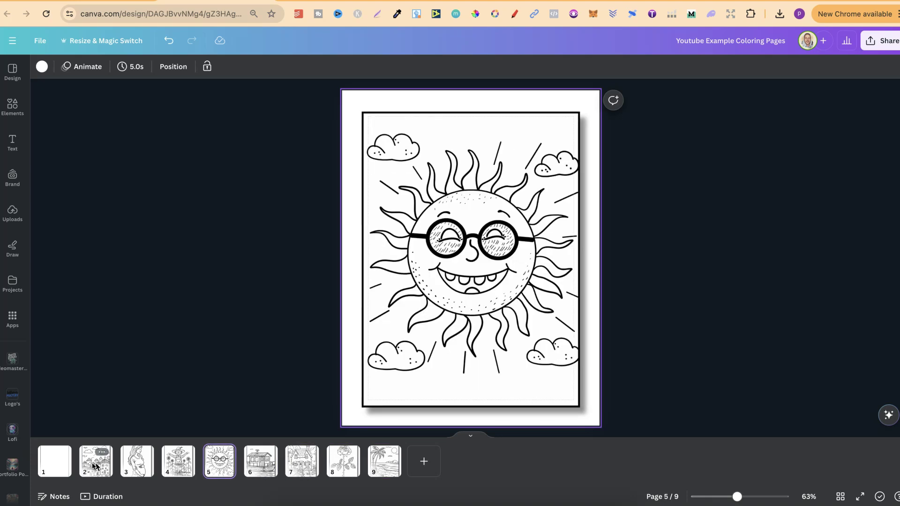
{"action": "key", "text": "ctrl+Tab"}
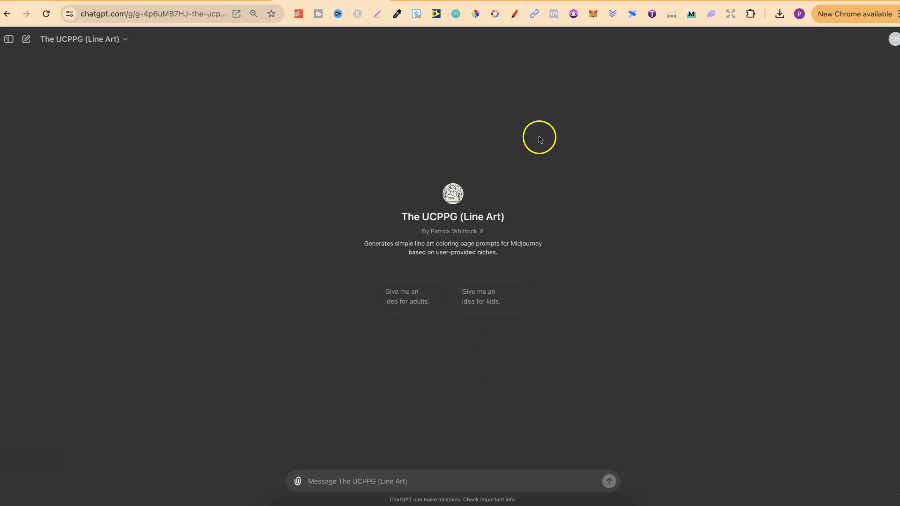
Bring up the Gumroad page for The Ultimate Coloring Page Prompt Generator
{"action": "key", "text": "ctrl+Tab"}
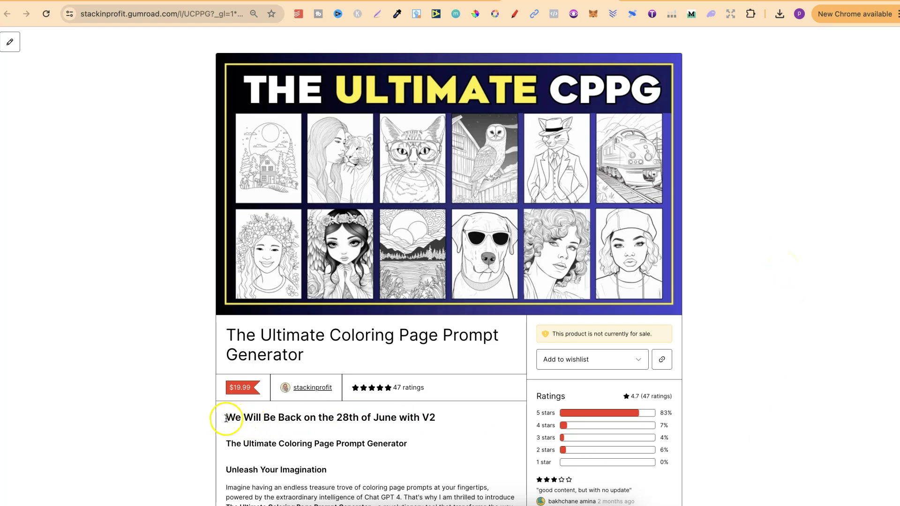
Highlight the 'We Will Be Back' V2 notice, then return to the UCPPG GPT chat
{"action": "left_click_drag", "start_coordinate": [225, 417], "coordinate": [438, 413]}
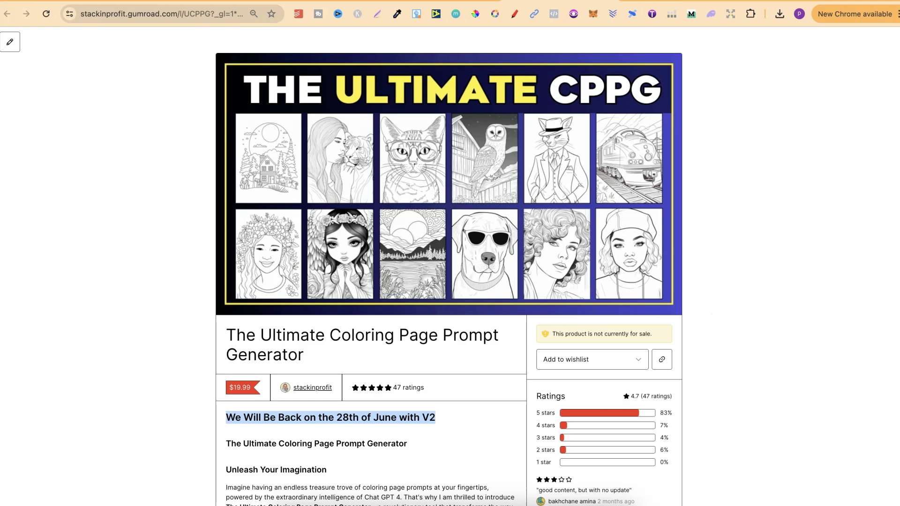
{"action": "left_click", "coordinate": [325, 1]}
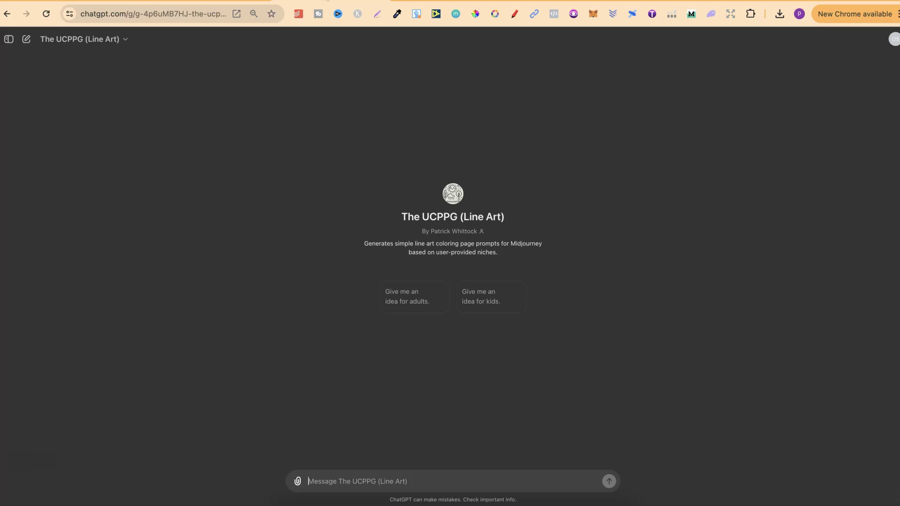
Ask the UCPPG GPT for 'a happy cat laying down', then start a new chat
{"action": "left_click", "coordinate": [703, 228]}
{"action": "left_click", "coordinate": [341, 484]}
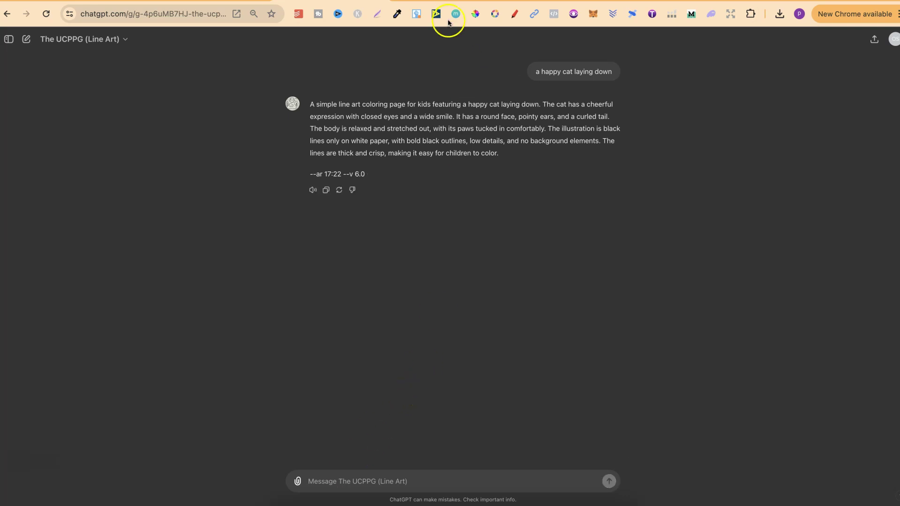
{"action": "key", "text": "super+shift+o"}
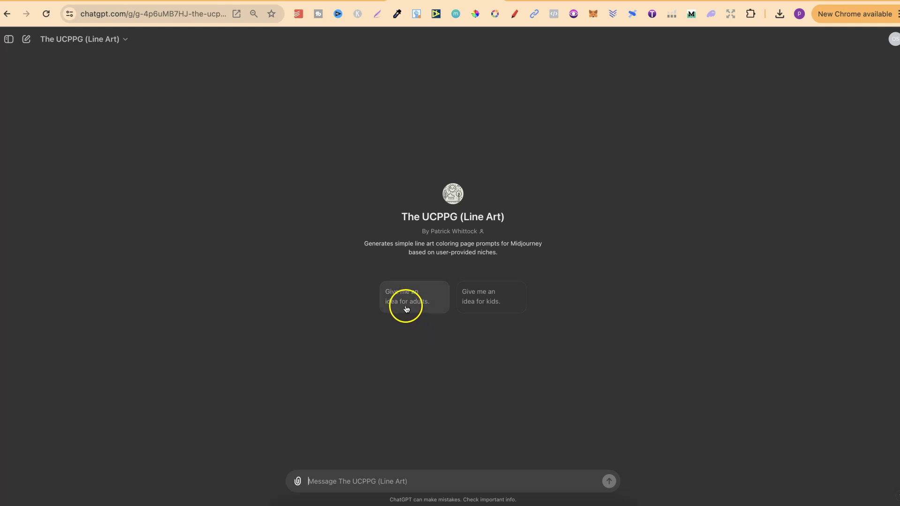
Get a kids' idea and copy the happy-cat-with-yarn prompt, then go to Discord
{"action": "left_click", "coordinate": [493, 297]}
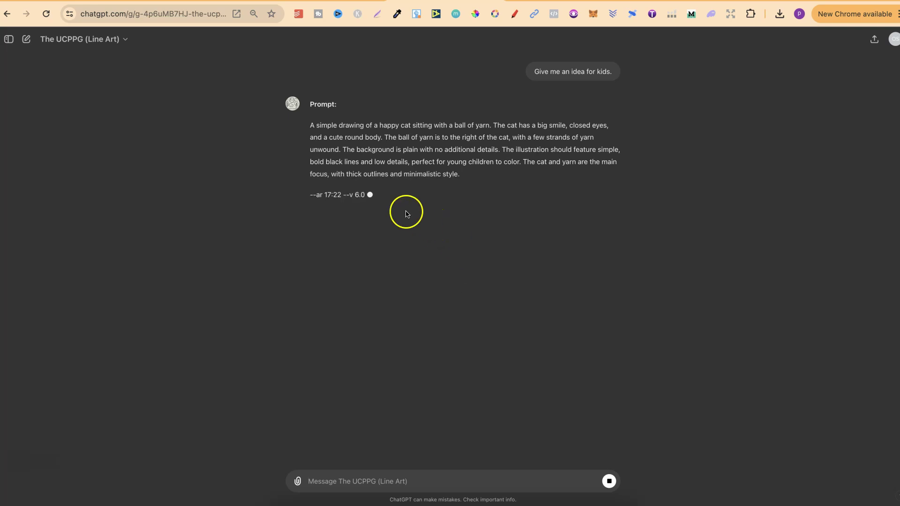
{"action": "left_click_drag", "start_coordinate": [370, 196], "coordinate": [311, 124]}
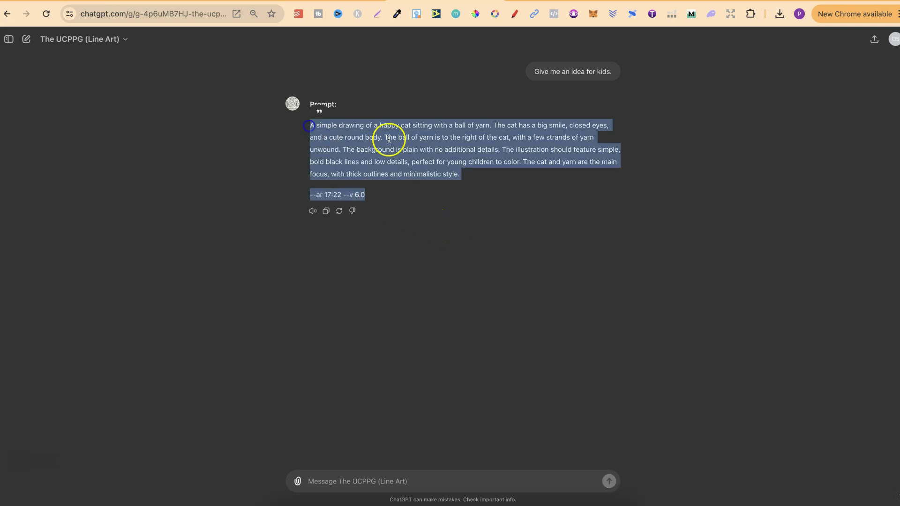
{"action": "right_click", "coordinate": [411, 146]}
{"action": "left_click", "coordinate": [426, 169]}
{"action": "left_click", "coordinate": [651, 2]}
Send the copied cat-with-yarn prompt to Midjourney with /imagine
{"action": "left_click", "coordinate": [356, 484]}
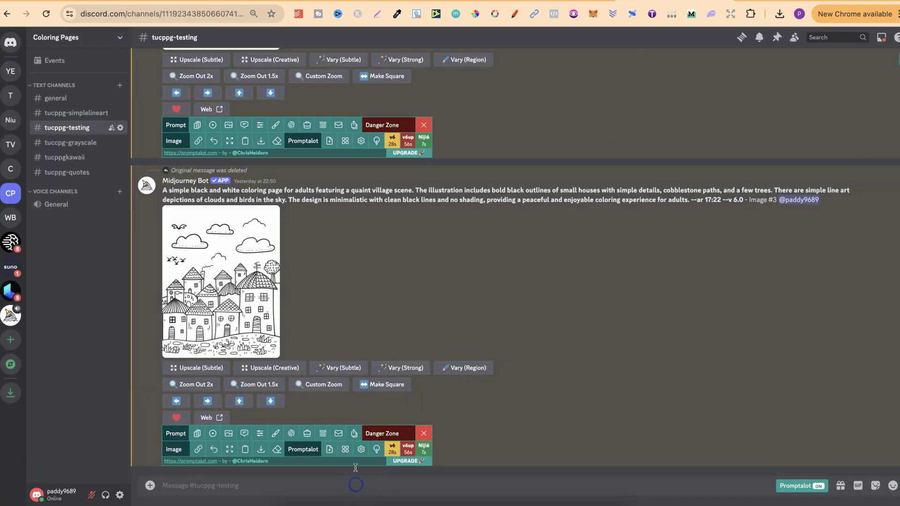
{"action": "type", "text": "/i"}
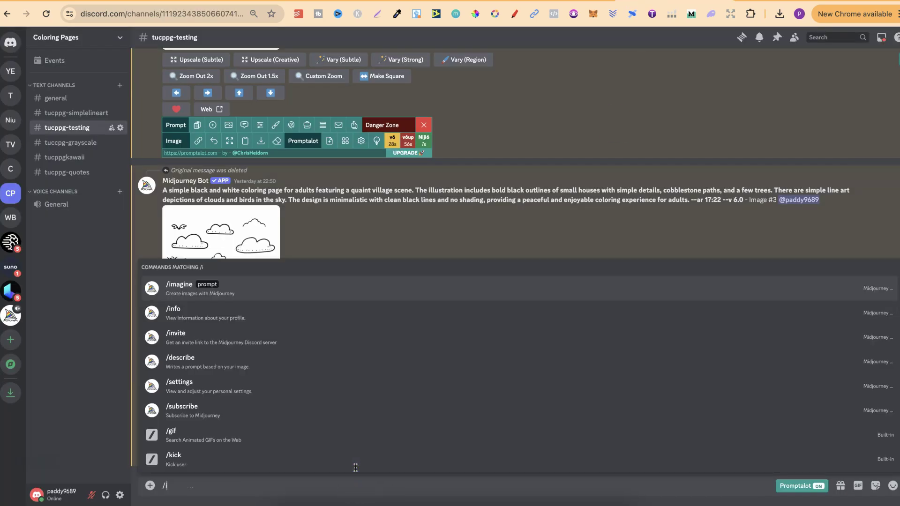
{"action": "left_click", "coordinate": [299, 283]}
{"action": "key", "text": "super+v"}
{"action": "key", "text": "Return"}
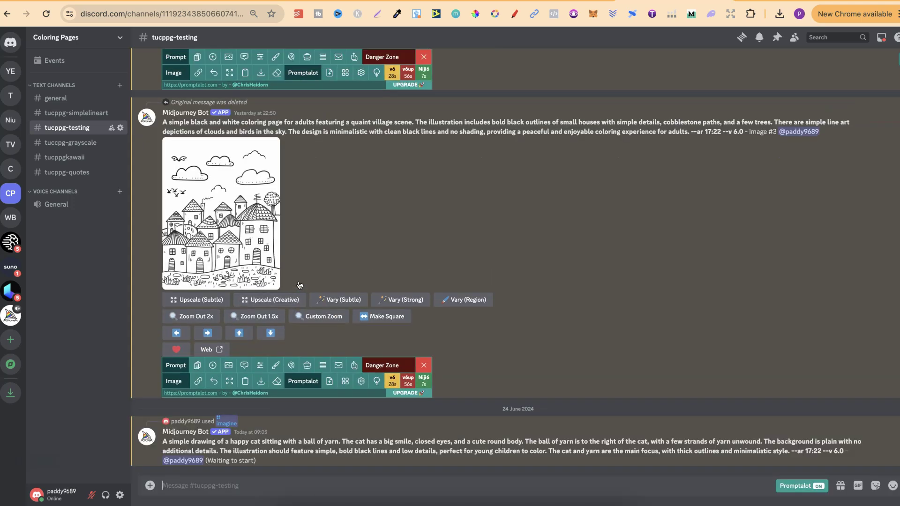
Scroll up through earlier coloring-page results like the pregnant woman and cottage
{"action": "scroll", "coordinate": [481, 247], "scroll_direction": "up", "scroll_amount": 3}
{"action": "scroll", "coordinate": [482, 246], "scroll_direction": "up", "scroll_amount": 10}
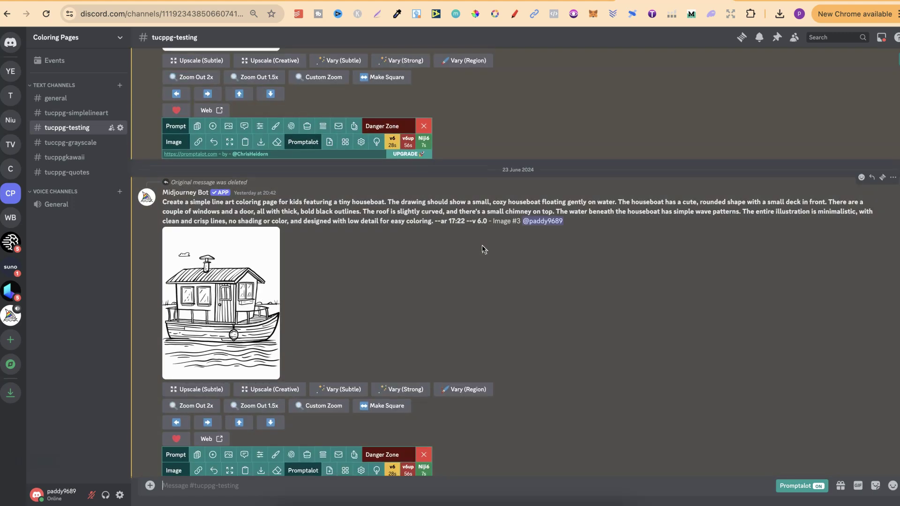
{"action": "scroll", "coordinate": [482, 248], "scroll_direction": "down", "scroll_amount": 3}
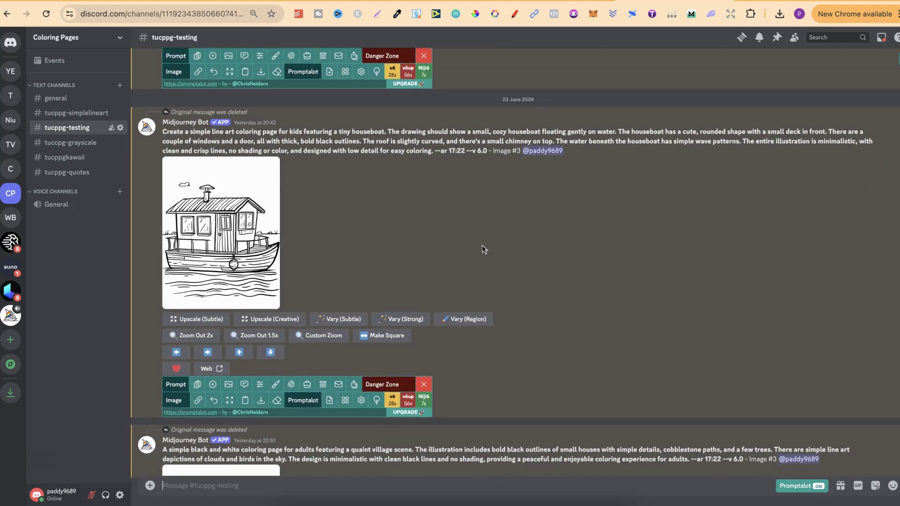
{"action": "left_click", "coordinate": [226, 244]}
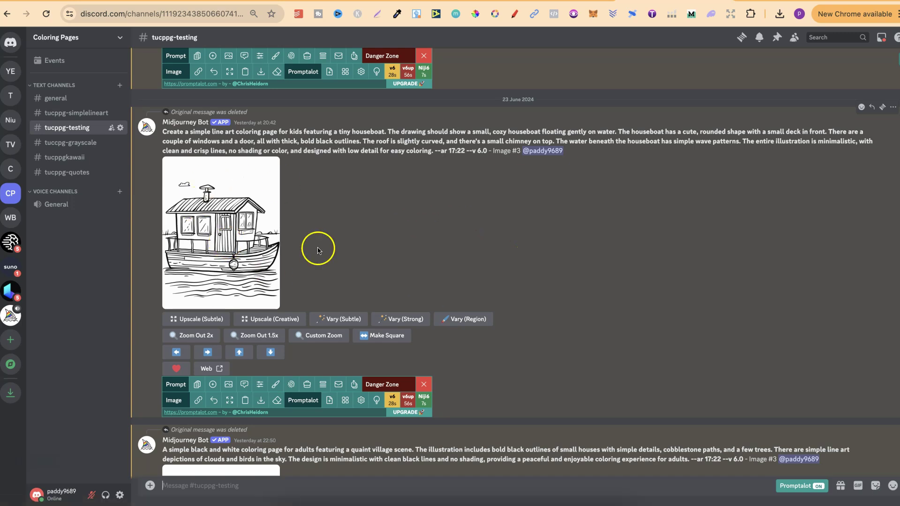
{"action": "scroll", "coordinate": [535, 261], "scroll_direction": "up", "scroll_amount": 1}
{"action": "scroll", "coordinate": [535, 257], "scroll_direction": "up", "scroll_amount": 6}
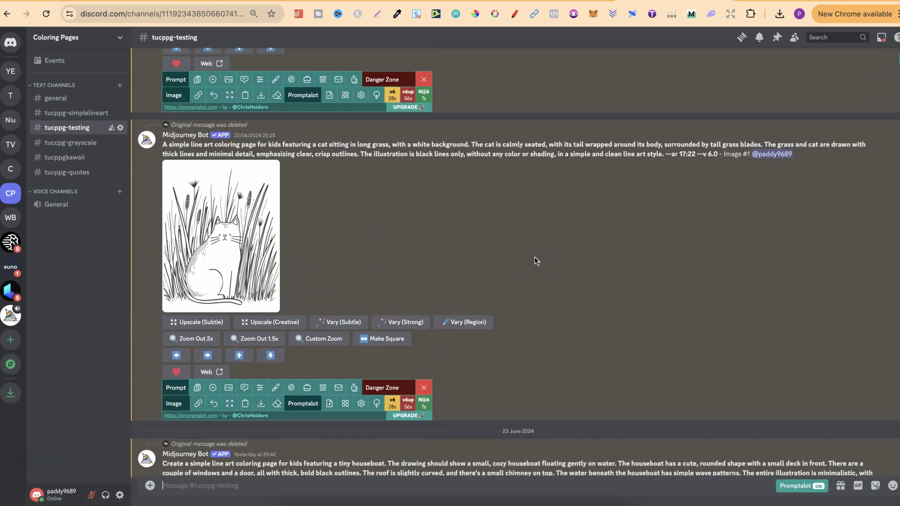
{"action": "scroll", "coordinate": [385, 248], "scroll_direction": "up", "scroll_amount": 3}
{"action": "scroll", "coordinate": [385, 249], "scroll_direction": "up", "scroll_amount": 8}
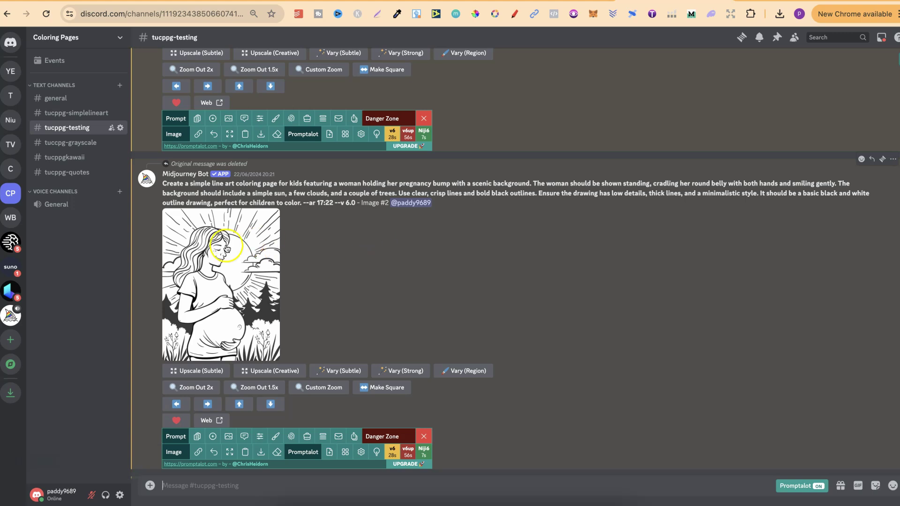
{"action": "scroll", "coordinate": [452, 265], "scroll_direction": "up", "scroll_amount": 10}
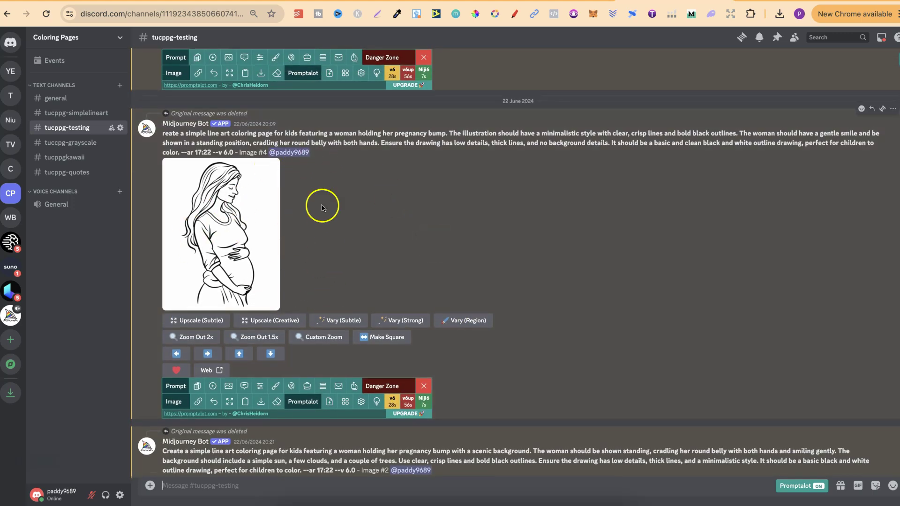
{"action": "scroll", "coordinate": [445, 244], "scroll_direction": "up", "scroll_amount": 16}
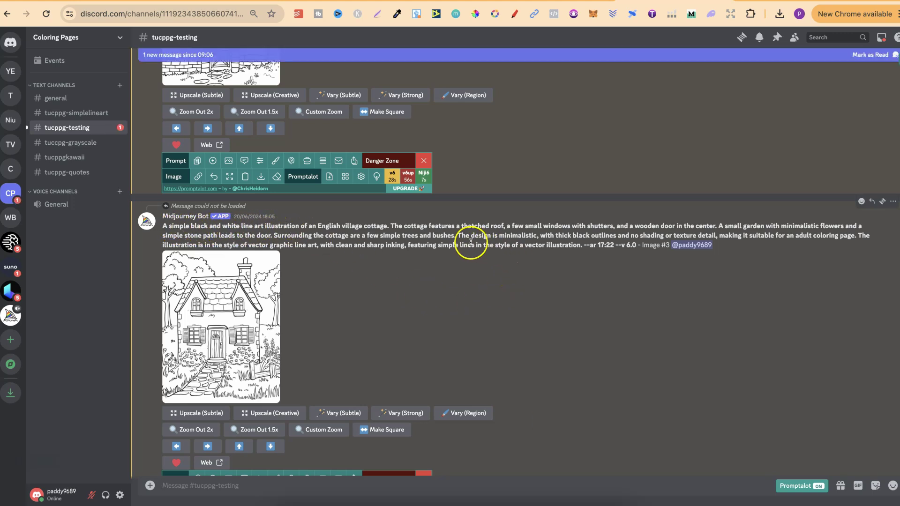
Highlight the 'minimalistic design' and 'no shading or texture' wording and preview the cottage drawing
{"action": "left_click_drag", "start_coordinate": [456, 237], "coordinate": [652, 238]}
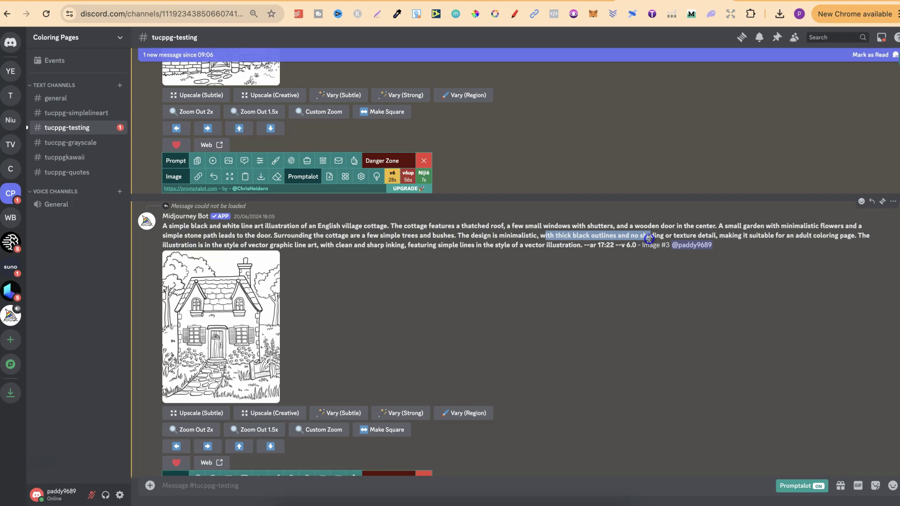
{"action": "left_click_drag", "start_coordinate": [717, 236], "coordinate": [642, 235]}
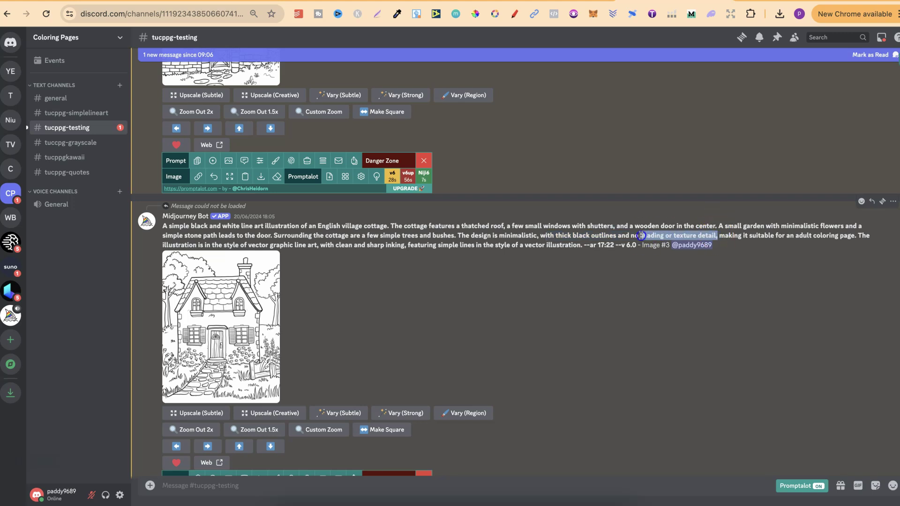
{"action": "scroll", "coordinate": [446, 249], "scroll_direction": "up", "scroll_amount": 3}
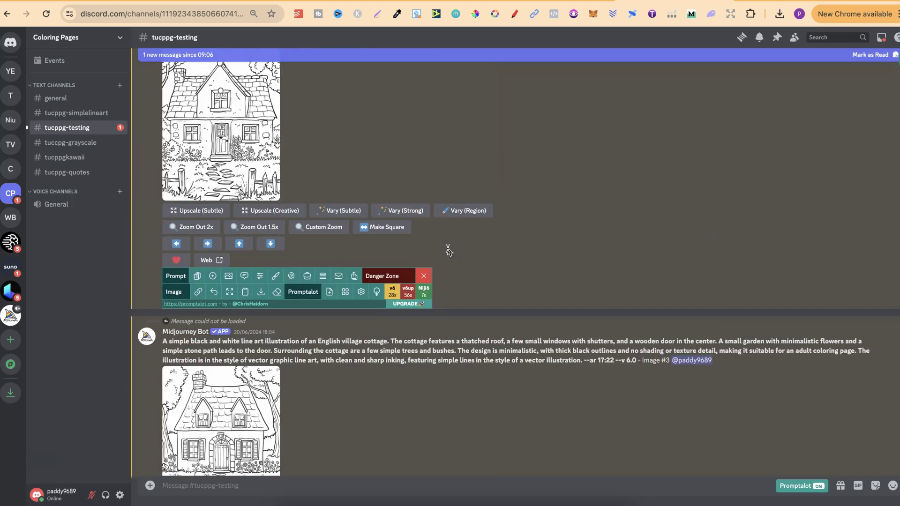
{"action": "scroll", "coordinate": [448, 249], "scroll_direction": "up", "scroll_amount": 1}
{"action": "left_click", "coordinate": [237, 180]}
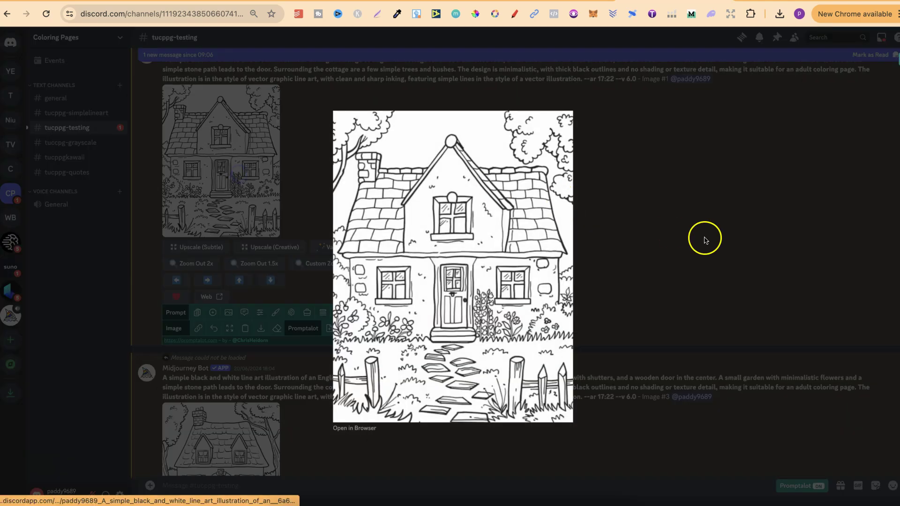
{"action": "left_click", "coordinate": [632, 253]}
Scroll through older messages, then back down to the four-cat grid
{"action": "scroll", "coordinate": [631, 253], "scroll_direction": "down", "scroll_amount": 1}
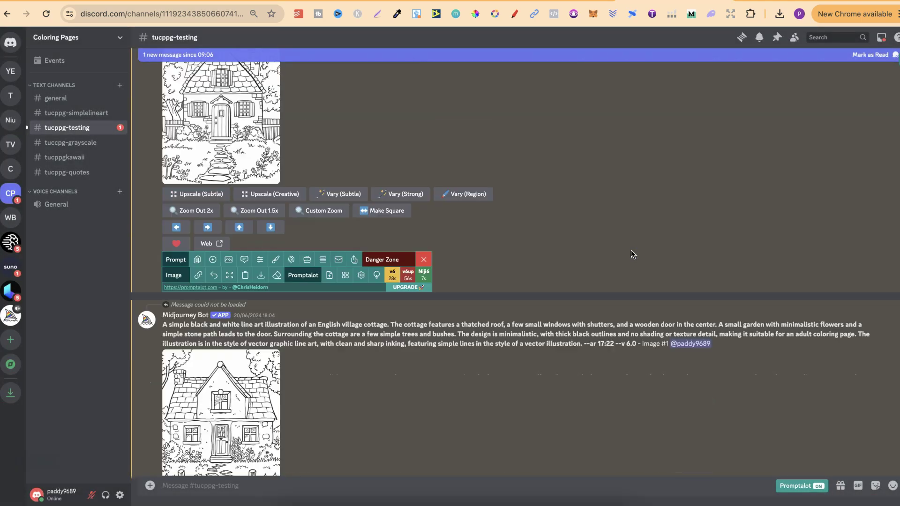
{"action": "scroll", "coordinate": [631, 251], "scroll_direction": "up", "scroll_amount": 15}
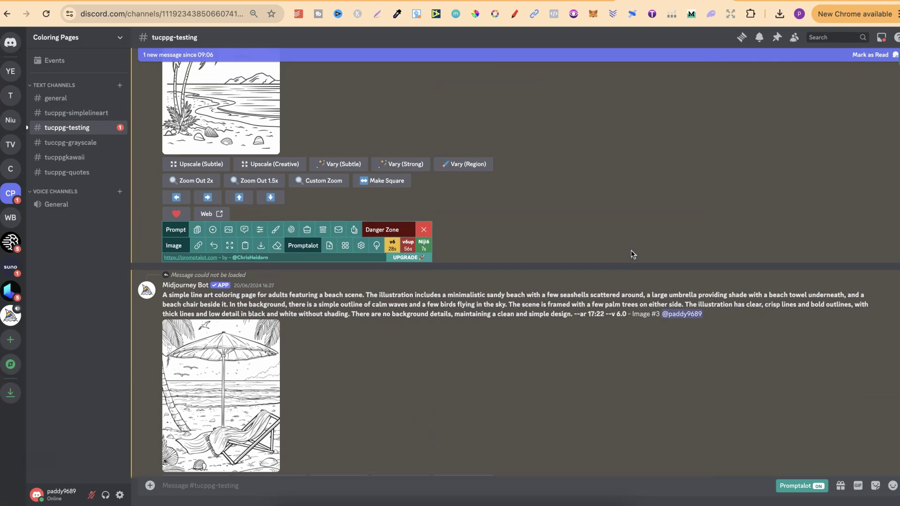
{"action": "scroll", "coordinate": [631, 250], "scroll_direction": "up", "scroll_amount": 10}
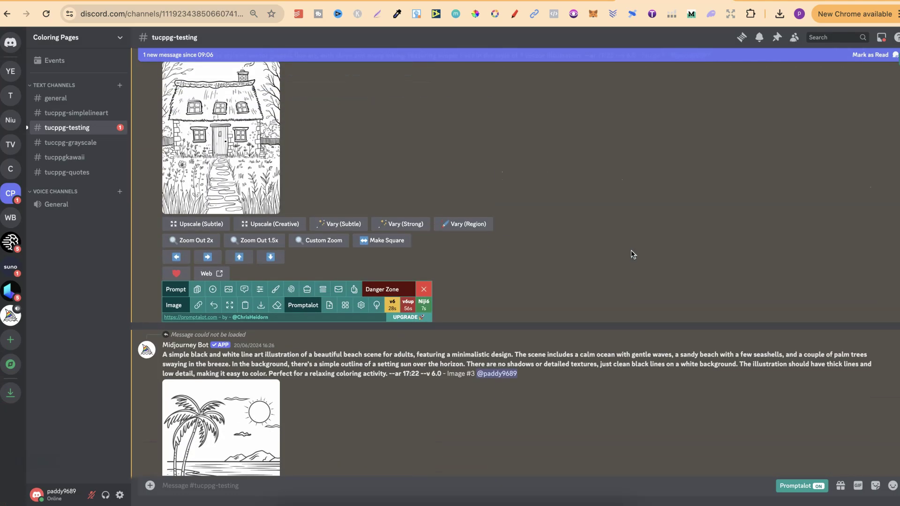
{"action": "scroll", "coordinate": [631, 251], "scroll_direction": "up", "scroll_amount": 8}
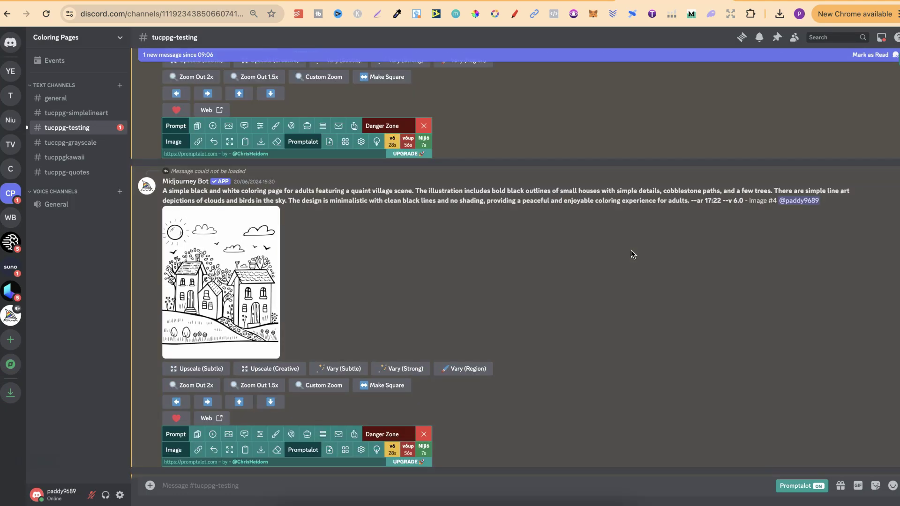
{"action": "scroll", "coordinate": [631, 253], "scroll_direction": "down", "scroll_amount": 12}
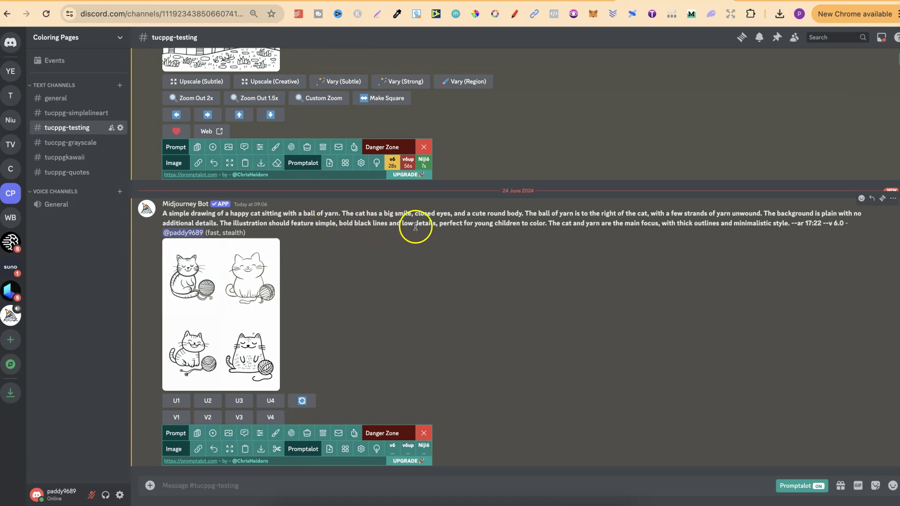
Upscale cat drawing U4, preview it, then switch to the prompt keywords Google Doc
{"action": "left_click", "coordinate": [222, 308]}
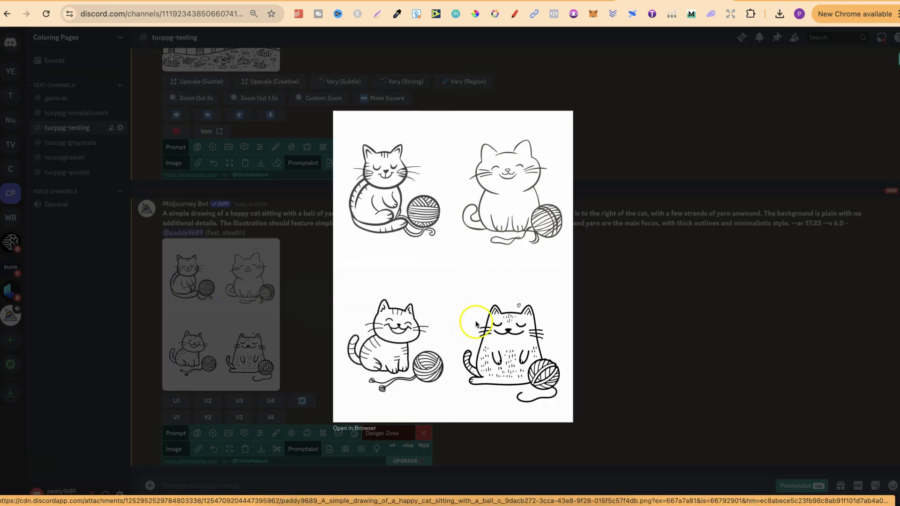
{"action": "left_click", "coordinate": [640, 319]}
{"action": "left_click", "coordinate": [270, 400]}
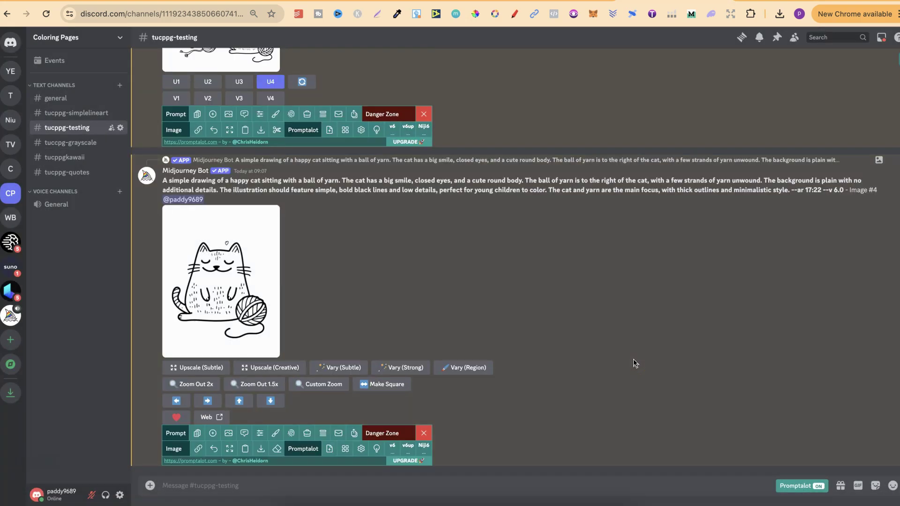
{"action": "left_click", "coordinate": [217, 312]}
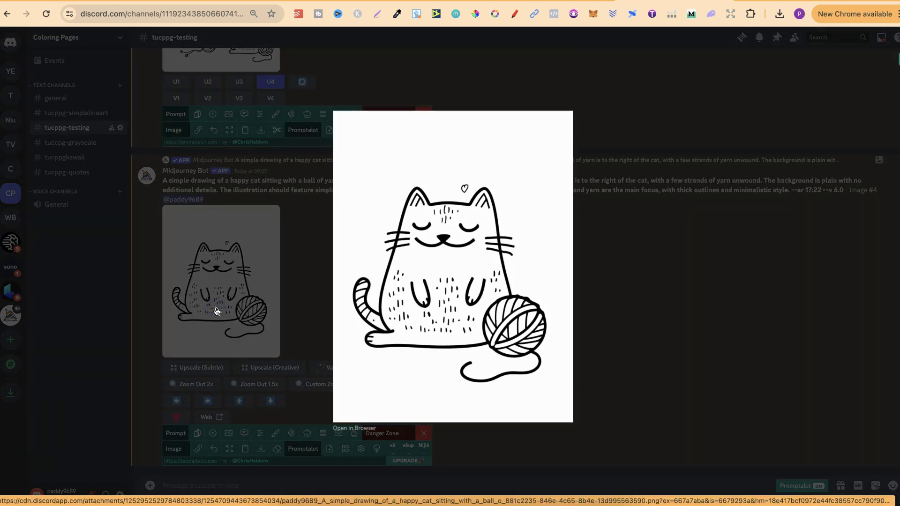
{"action": "left_click", "coordinate": [635, 284]}
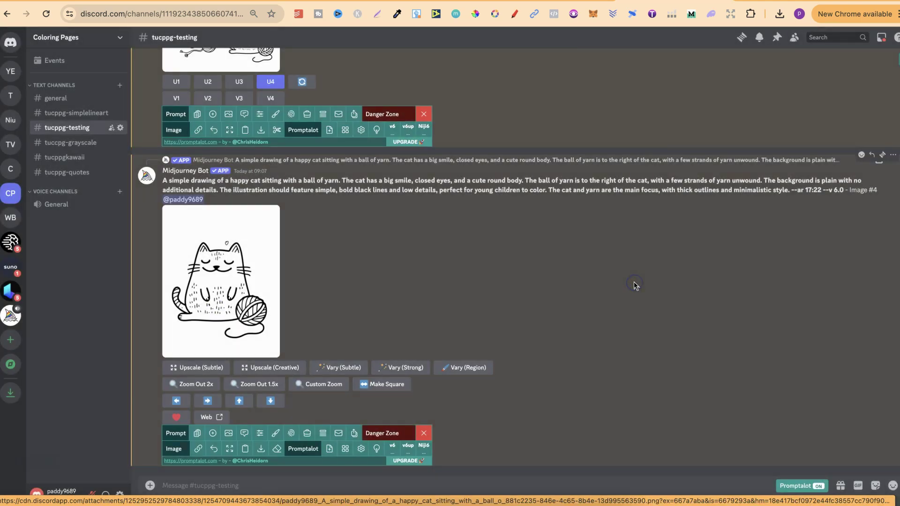
{"action": "left_click", "coordinate": [756, 1]}
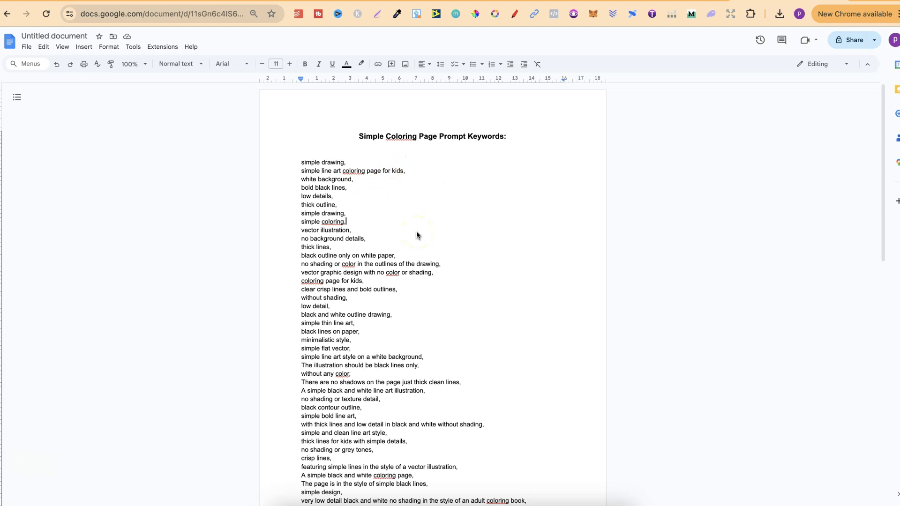
{"action": "scroll", "coordinate": [416, 232], "scroll_direction": "down", "scroll_amount": 6}
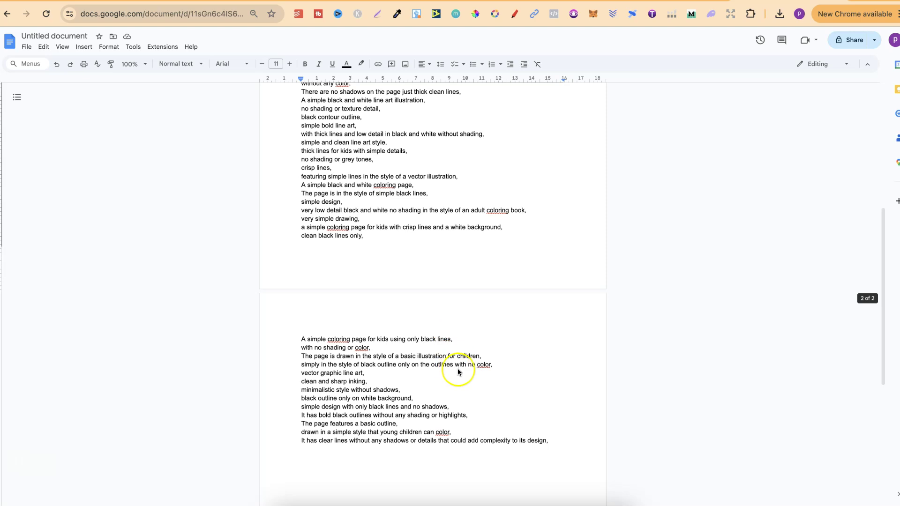
{"action": "scroll", "coordinate": [382, 192], "scroll_direction": "up", "scroll_amount": 6}
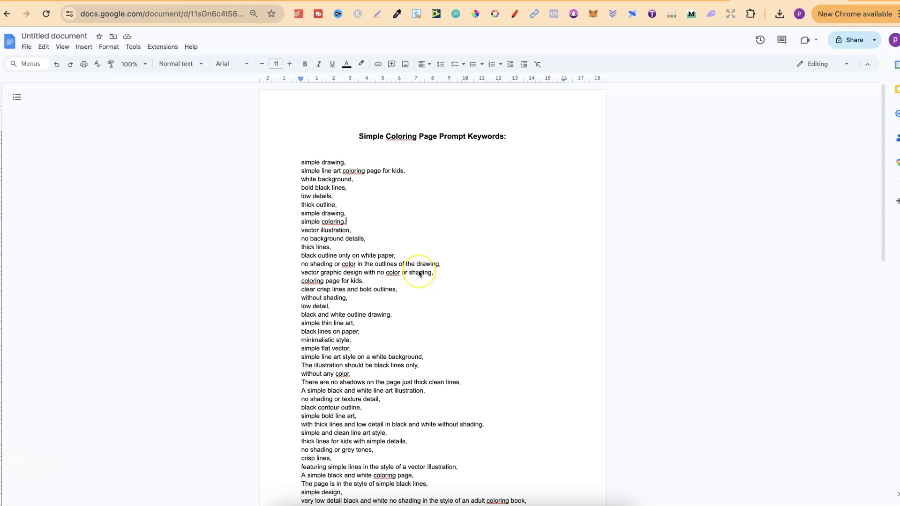
{"action": "scroll", "coordinate": [419, 271], "scroll_direction": "down", "scroll_amount": 6}
{"action": "scroll", "coordinate": [418, 273], "scroll_direction": "down", "scroll_amount": 4}
{"action": "scroll", "coordinate": [418, 274], "scroll_direction": "up", "scroll_amount": 10}
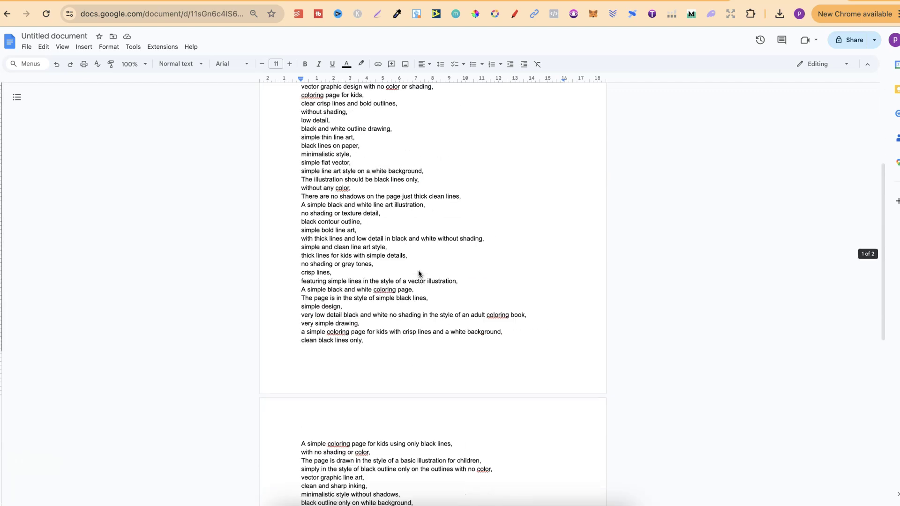
{"action": "left_click", "coordinate": [435, 351]}
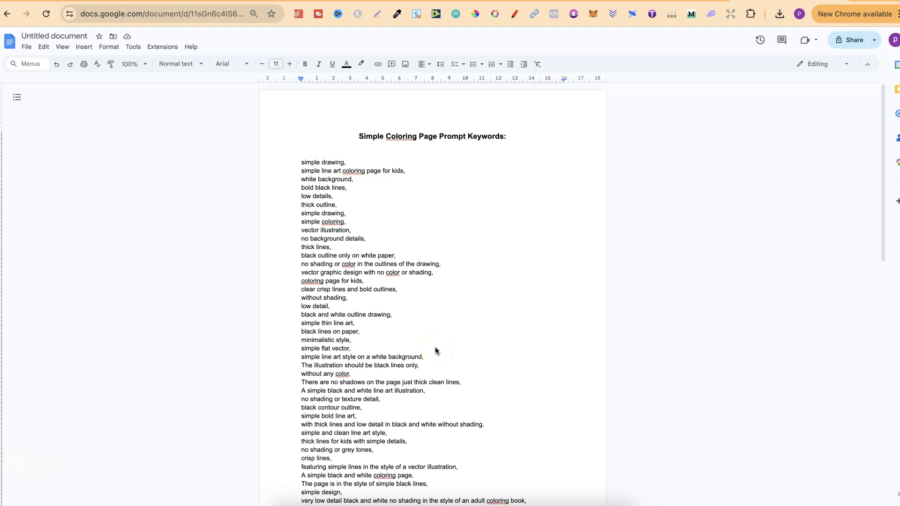
Scroll the tucppg-simplelineart channel up to the cow and rocket ship pages, then return to the keywords doc
{"action": "key", "text": "ctrl+Tab"}
{"action": "left_click", "coordinate": [372, 242]}
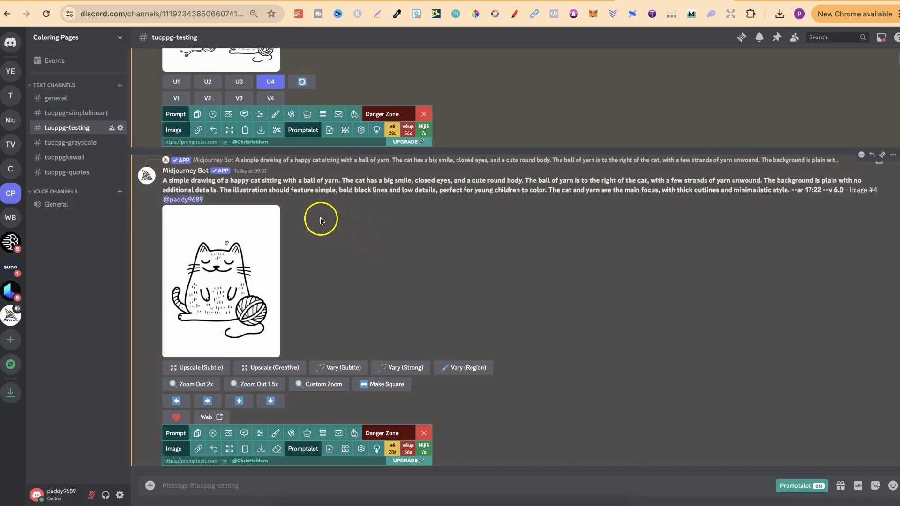
{"action": "left_click", "coordinate": [81, 115]}
{"action": "left_click", "coordinate": [520, 281]}
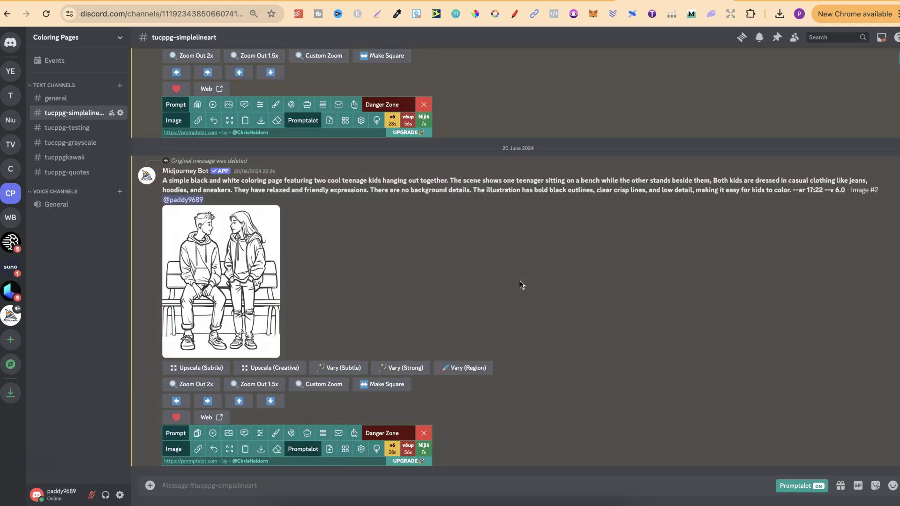
{"action": "scroll", "coordinate": [519, 280], "scroll_direction": "up", "scroll_amount": 15}
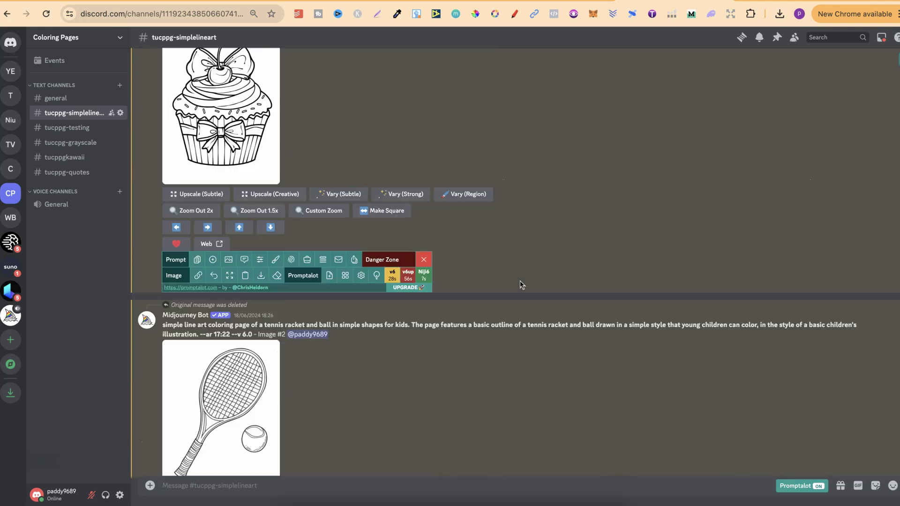
{"action": "scroll", "coordinate": [520, 280], "scroll_direction": "up", "scroll_amount": 12}
{"action": "left_click", "coordinate": [526, 271]}
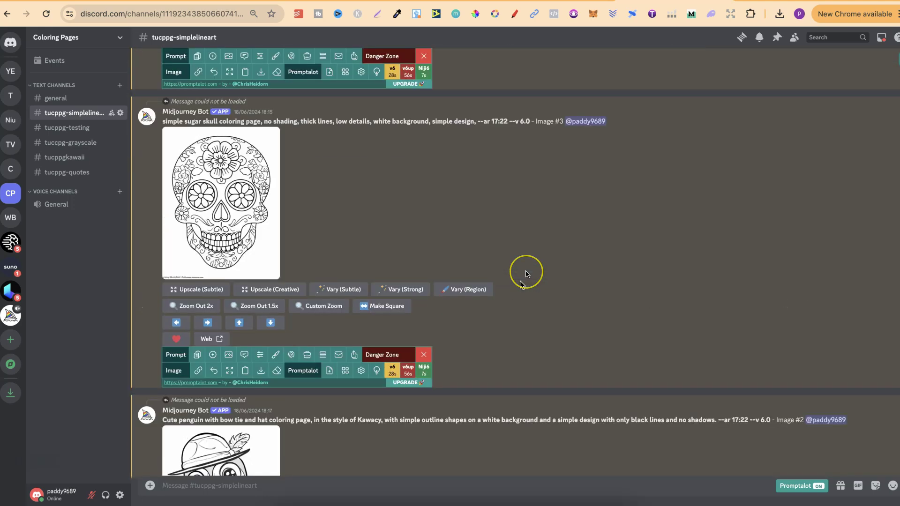
{"action": "scroll", "coordinate": [522, 277], "scroll_direction": "up", "scroll_amount": 15}
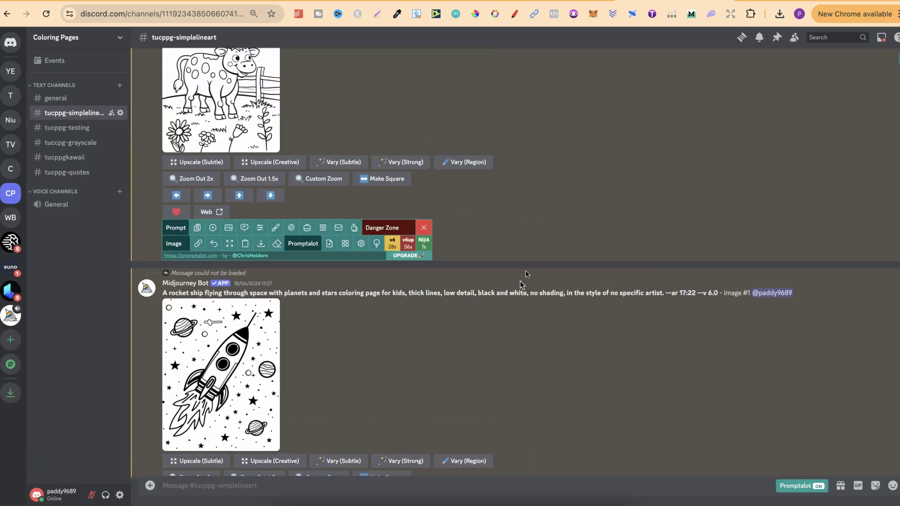
{"action": "left_click", "coordinate": [714, 14]}
{"action": "key", "text": "ctrl+Tab"}
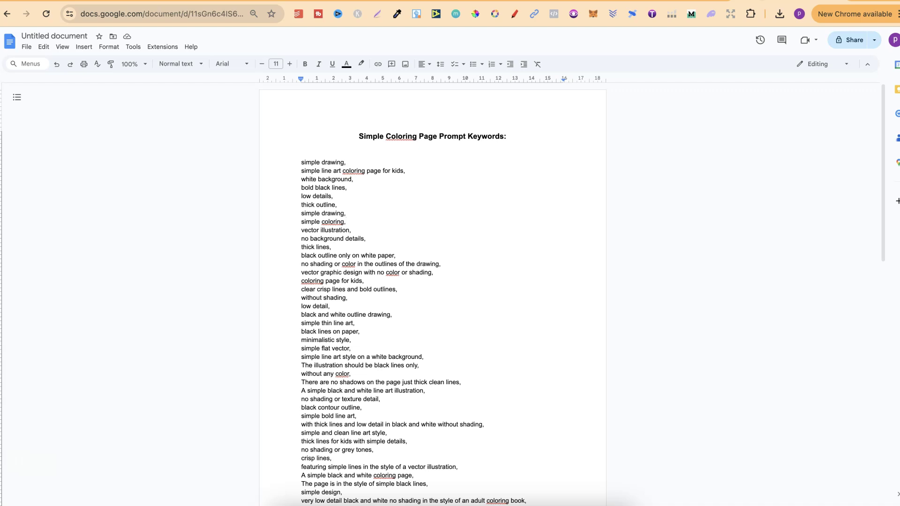
{"action": "left_click", "coordinate": [472, 256]}
{"action": "left_click_drag", "start_coordinate": [440, 264], "coordinate": [259, 268]}
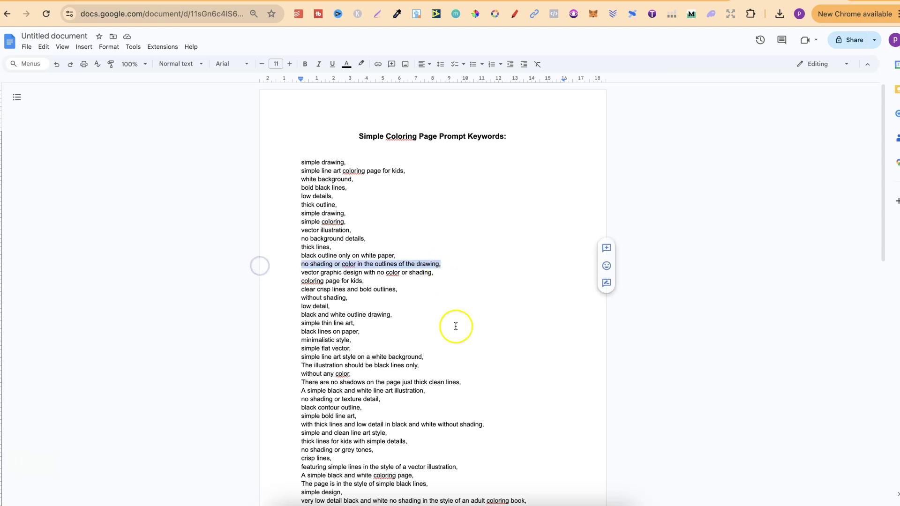
{"action": "left_click_drag", "start_coordinate": [394, 315], "coordinate": [294, 313]}
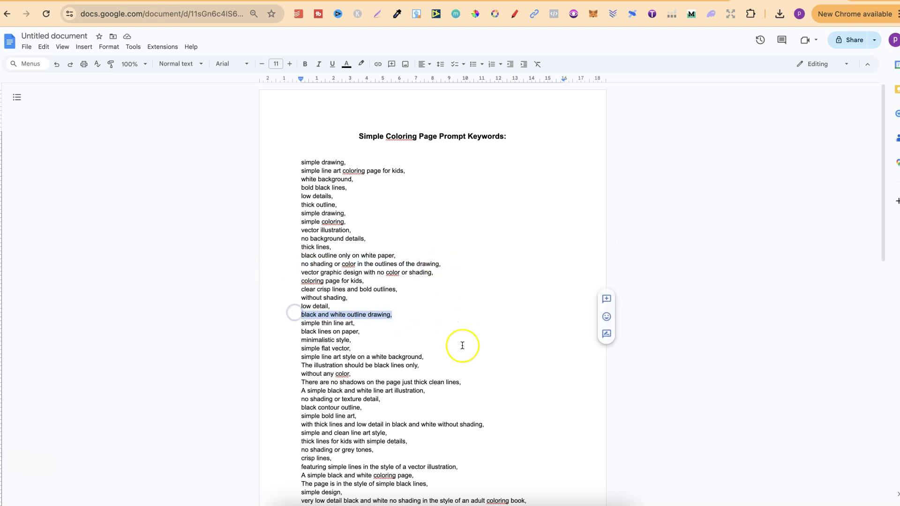
{"action": "scroll", "coordinate": [460, 343], "scroll_direction": "down", "scroll_amount": 15}
{"action": "scroll", "coordinate": [462, 345], "scroll_direction": "down", "scroll_amount": 2}
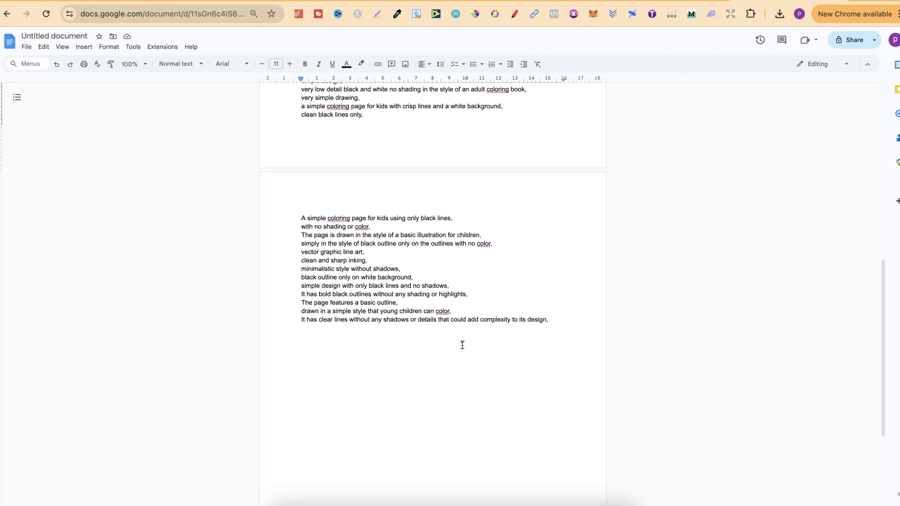
{"action": "scroll", "coordinate": [485, 342], "scroll_direction": "up", "scroll_amount": 2}
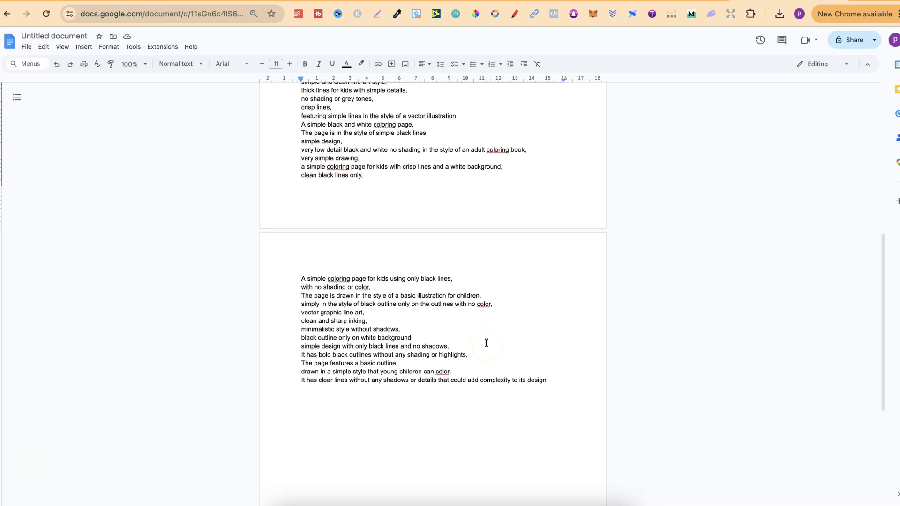
{"action": "scroll", "coordinate": [486, 343], "scroll_direction": "up", "scroll_amount": 4}
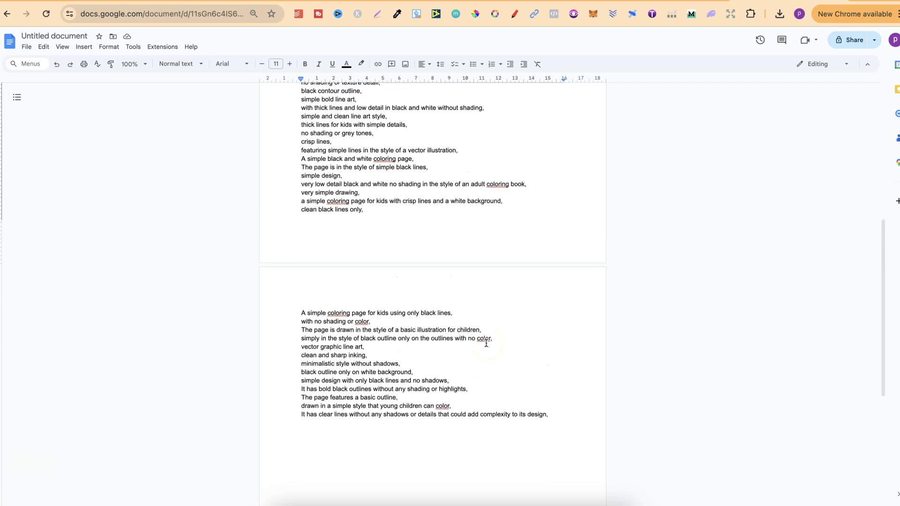
{"action": "scroll", "coordinate": [486, 343], "scroll_direction": "up", "scroll_amount": 6}
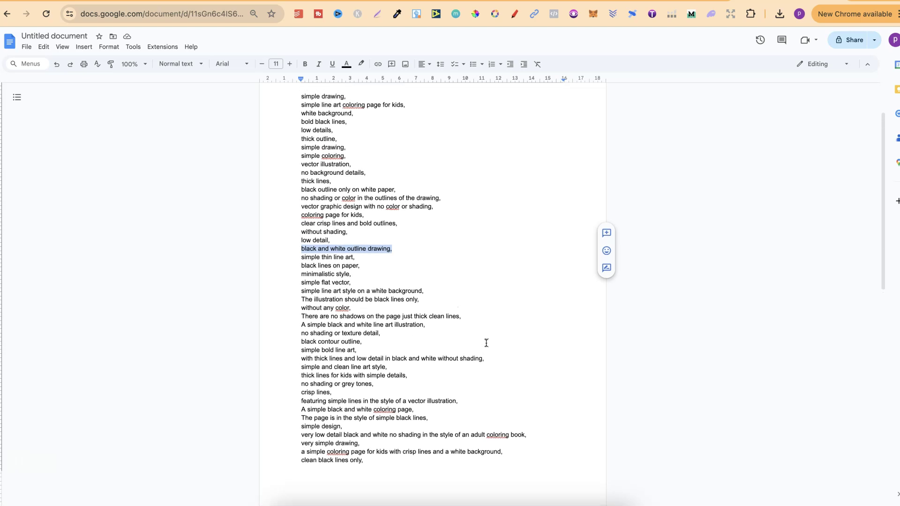
{"action": "left_click", "coordinate": [461, 342]}
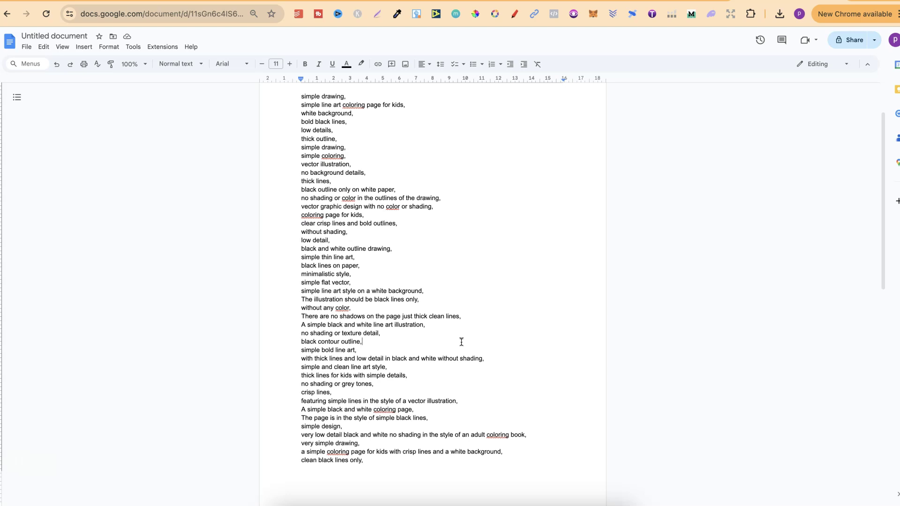
{"action": "scroll", "coordinate": [461, 341], "scroll_direction": "up", "scroll_amount": 3}
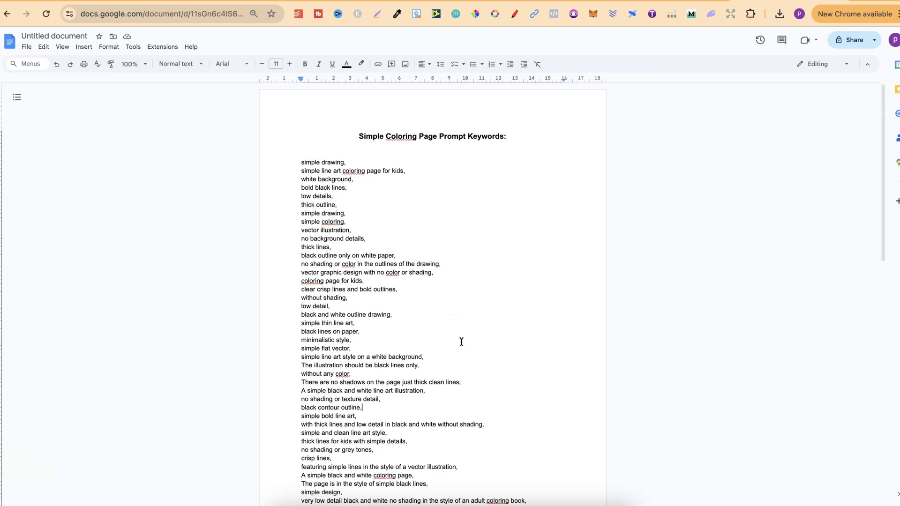
{"action": "left_click", "coordinate": [296, 266]}
{"action": "left_click_drag", "start_coordinate": [332, 247], "coordinate": [291, 249]}
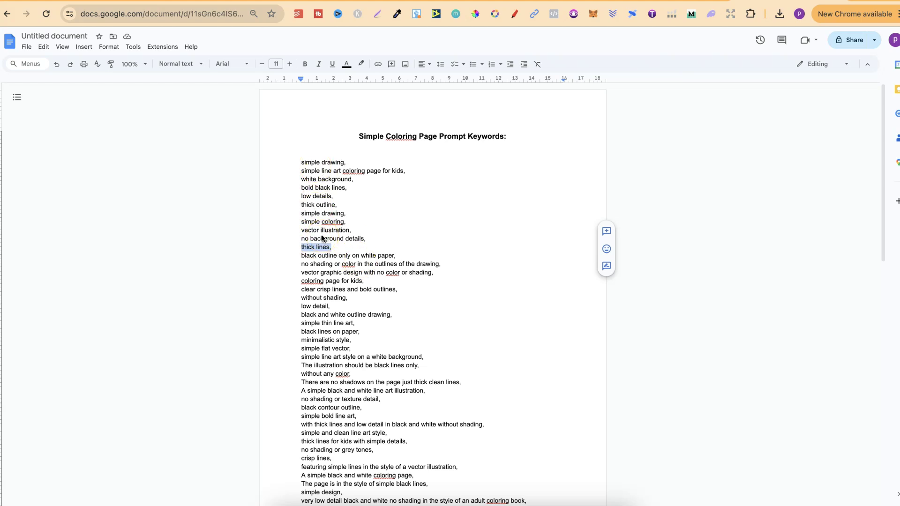
{"action": "scroll", "coordinate": [382, 342], "scroll_direction": "down", "scroll_amount": 5}
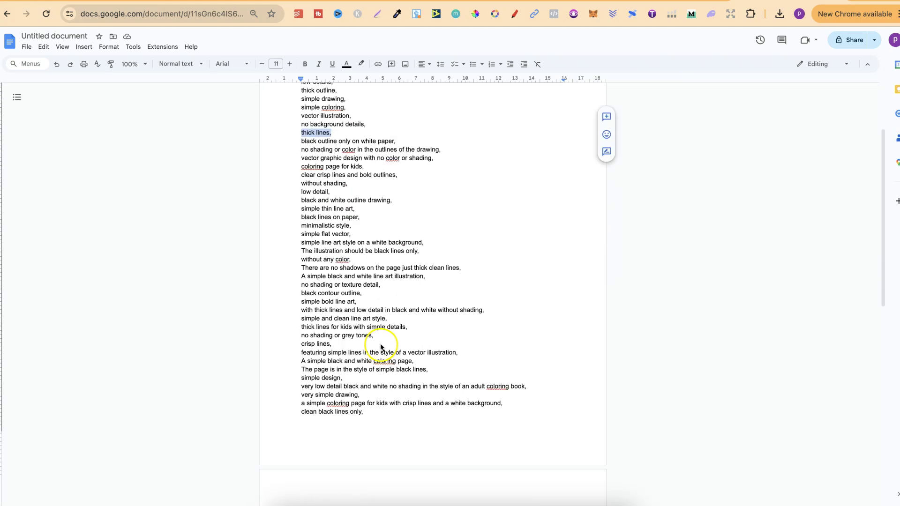
{"action": "scroll", "coordinate": [387, 446], "scroll_direction": "down", "scroll_amount": 2}
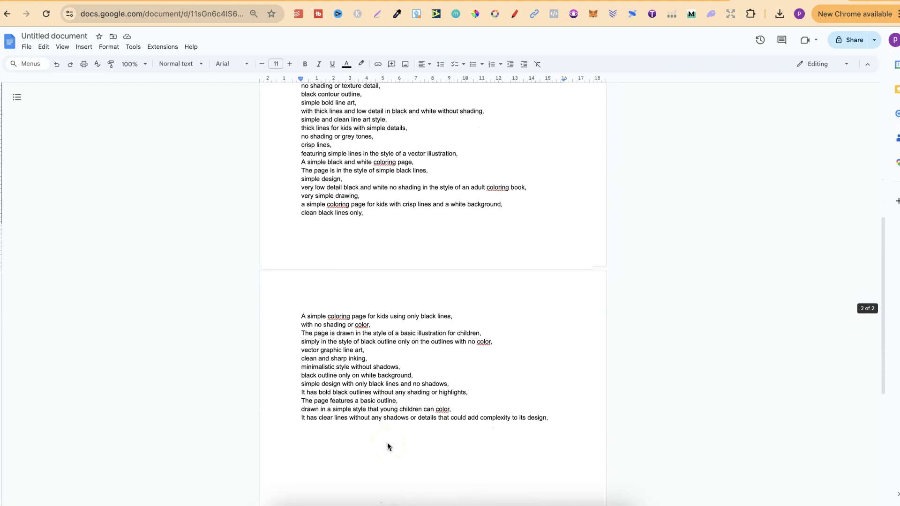
{"action": "scroll", "coordinate": [425, 317], "scroll_direction": "up", "scroll_amount": 7}
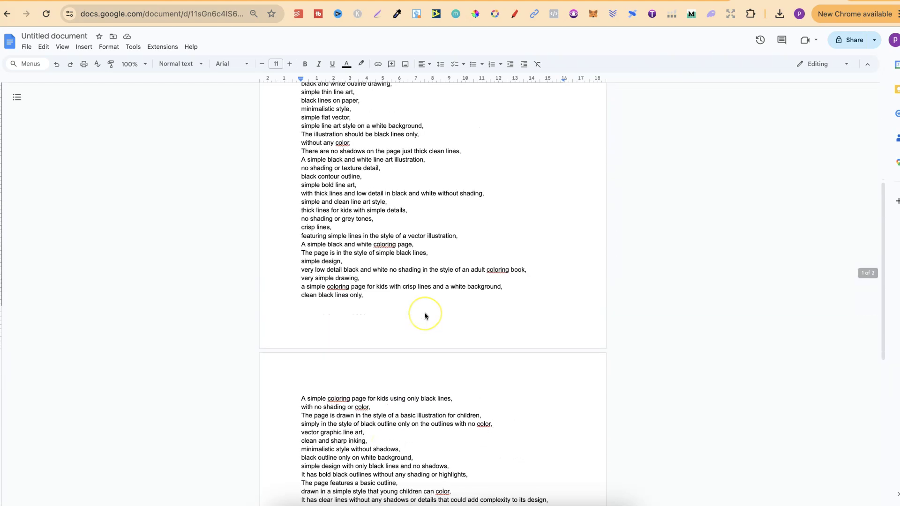
{"action": "left_click", "coordinate": [381, 274]}
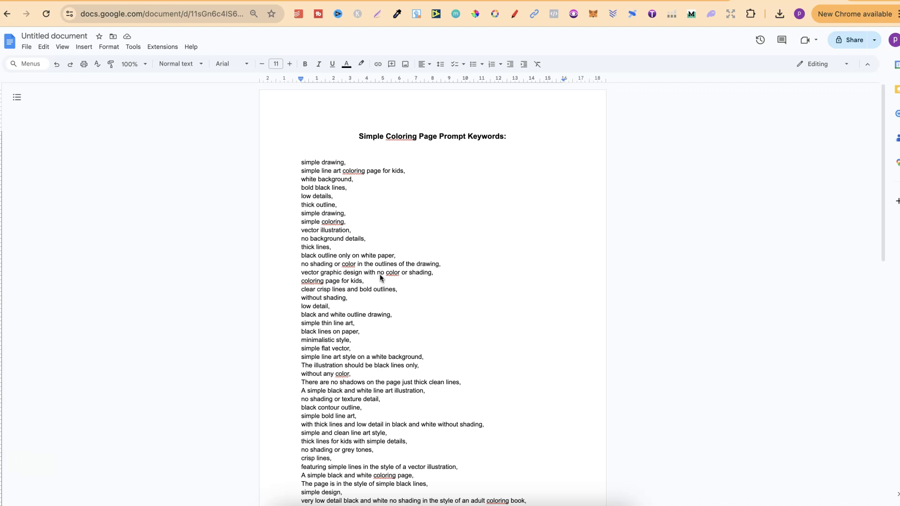
{"action": "scroll", "coordinate": [381, 278], "scroll_direction": "down", "scroll_amount": 6}
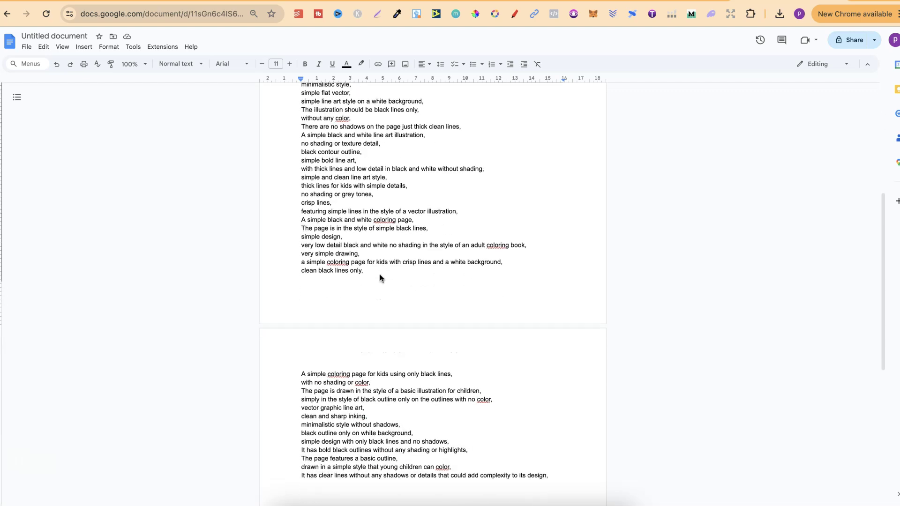
{"action": "left_click_drag", "start_coordinate": [554, 439], "coordinate": [414, 384]}
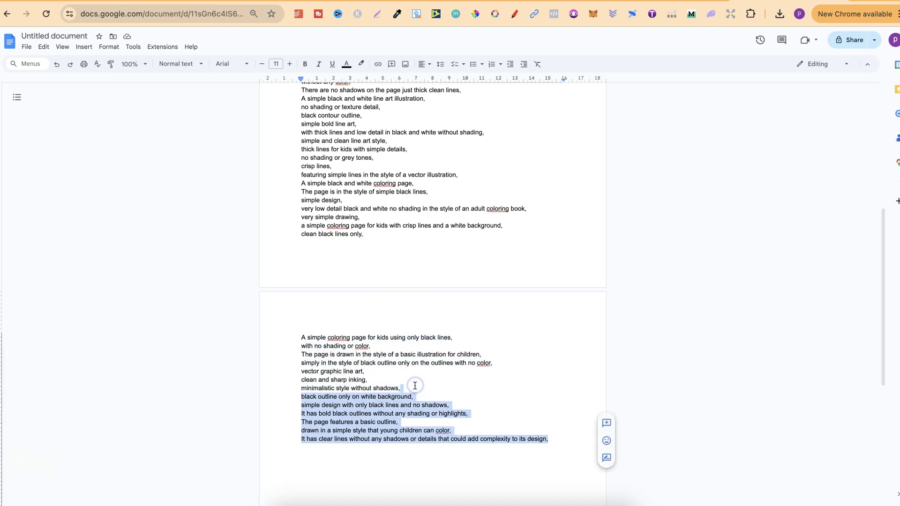
{"action": "scroll", "coordinate": [413, 385], "scroll_direction": "up", "scroll_amount": 6}
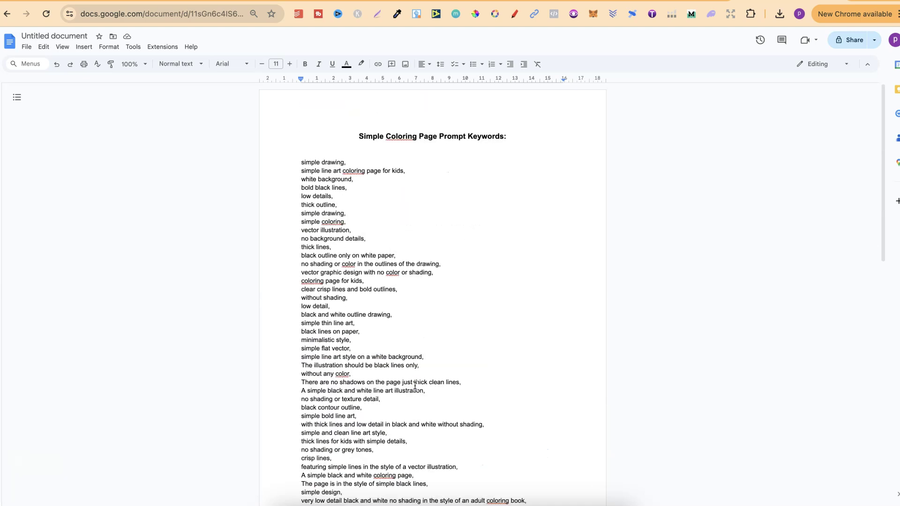
{"action": "left_click", "coordinate": [516, 283]}
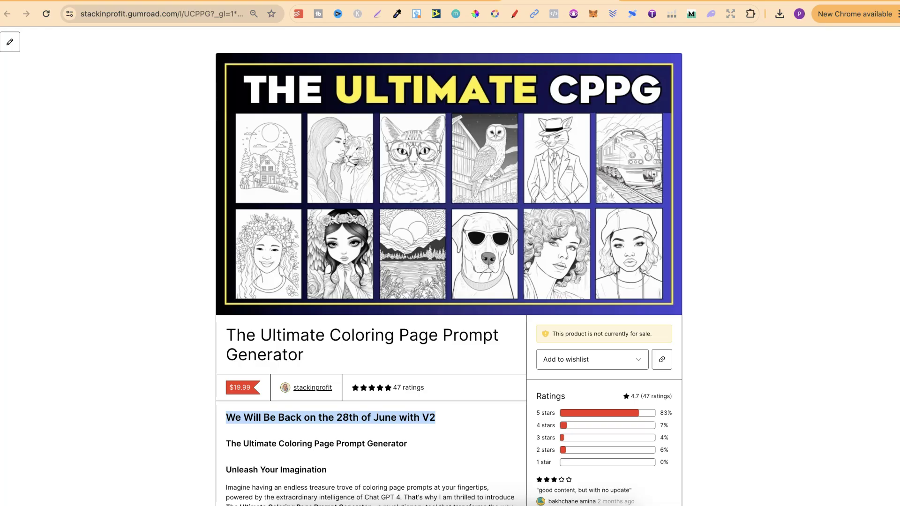
Highlight the Gumroad page's '28th of June' V2 return date, then clear the selection
{"action": "left_click", "coordinate": [820, 171]}
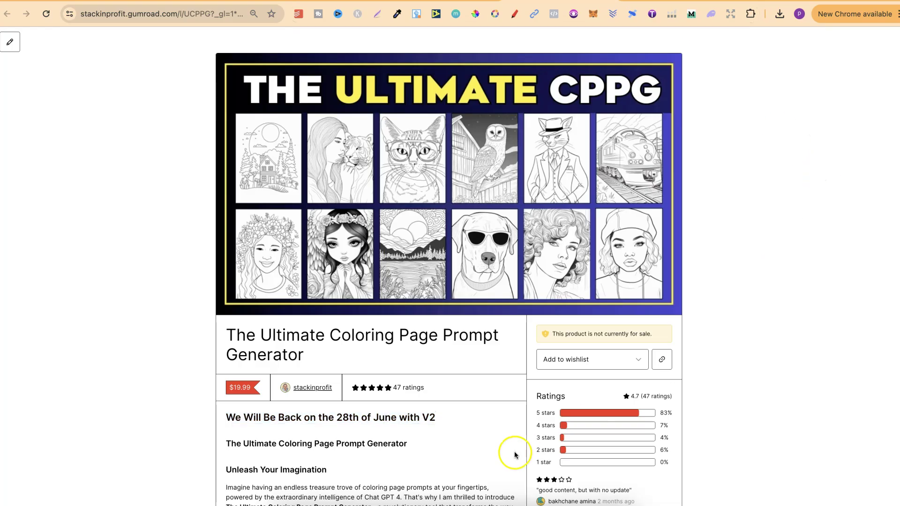
{"action": "left_click_drag", "start_coordinate": [338, 422], "coordinate": [436, 420]}
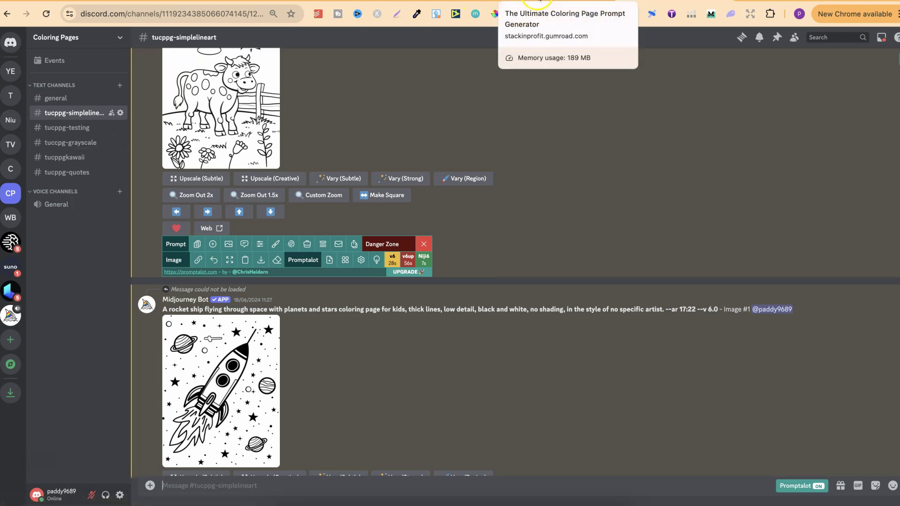
{"action": "left_click", "coordinate": [538, 1]}
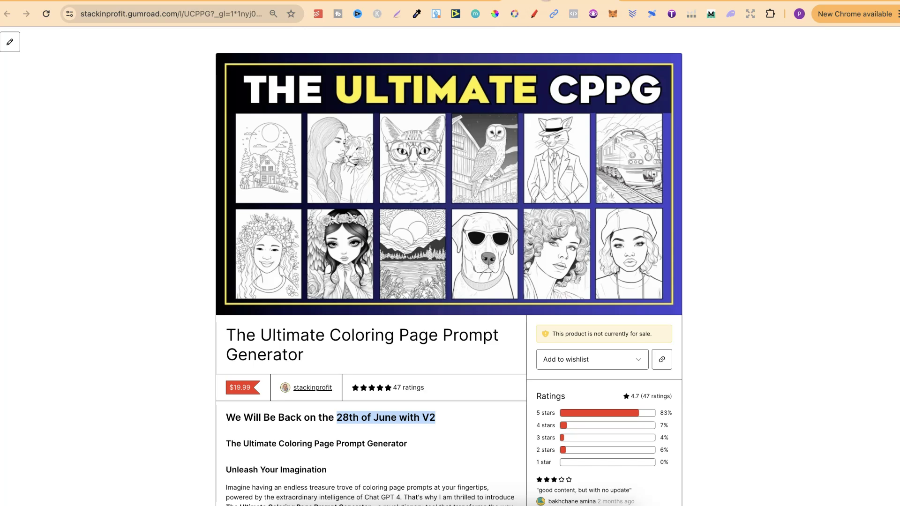
{"action": "left_click", "coordinate": [762, 328]}
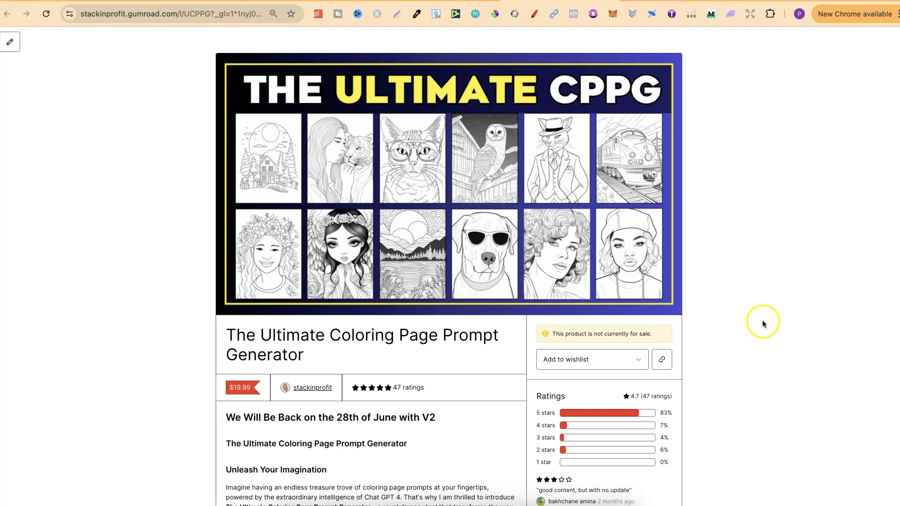
{"action": "left_click", "coordinate": [443, 1]}
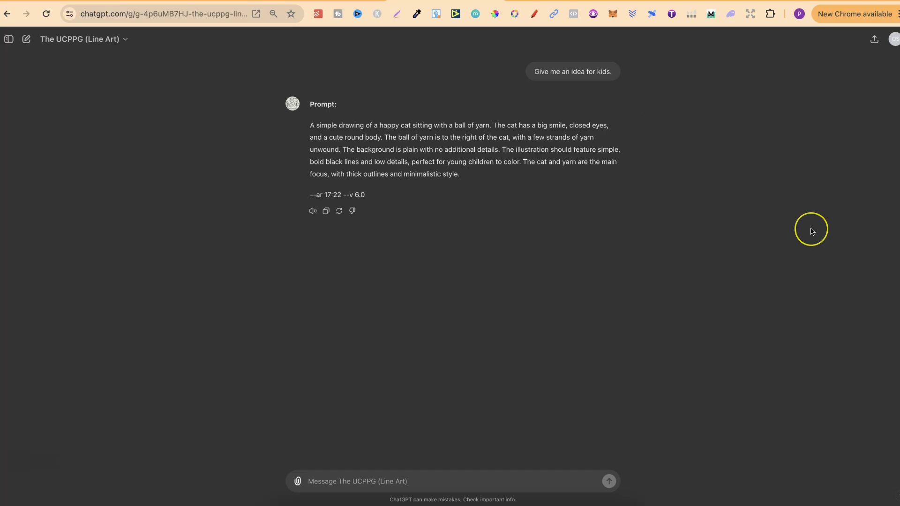